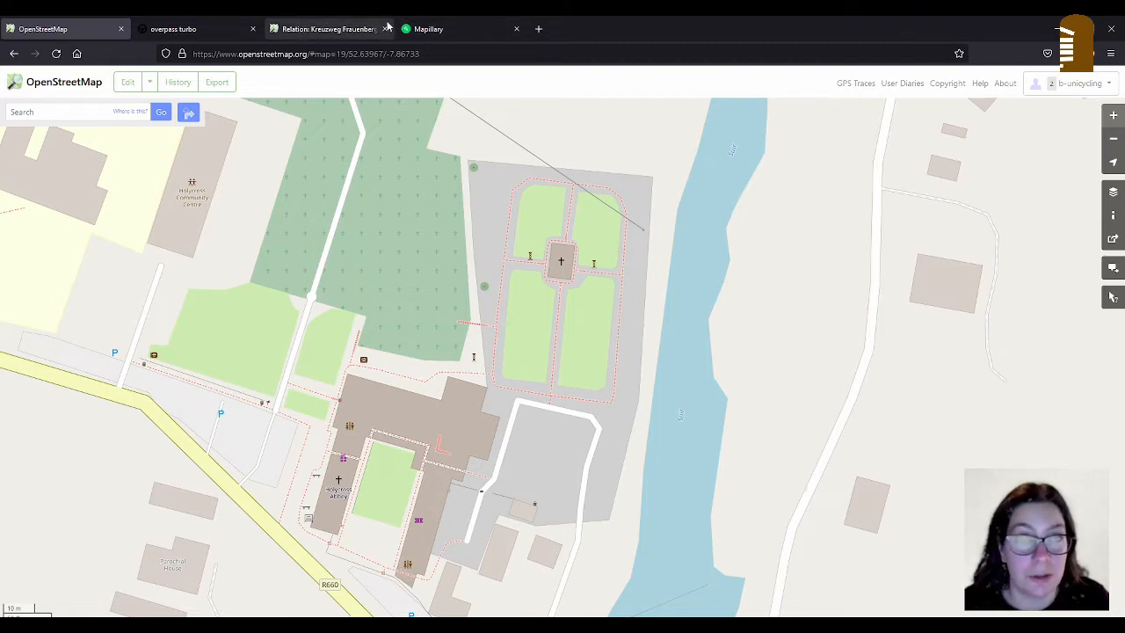
# - Review the tags and members of the existing Kreuzweg Frauenberg relation as a reference for mapping stations of the cross
pyautogui.click(315, 32)
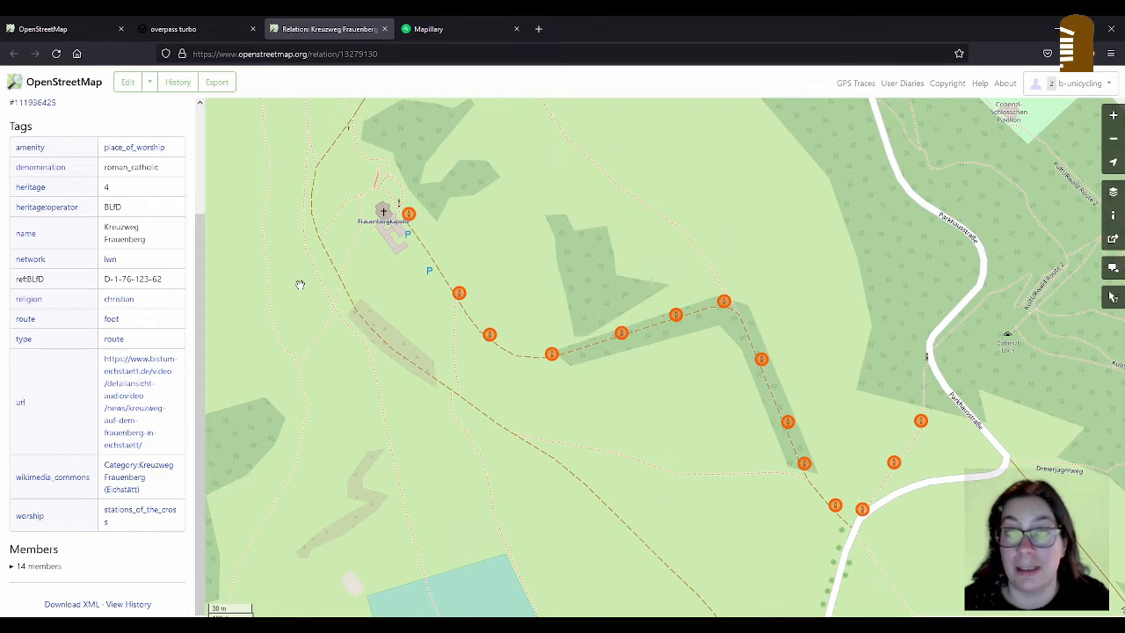
pyautogui.click(78, 32)
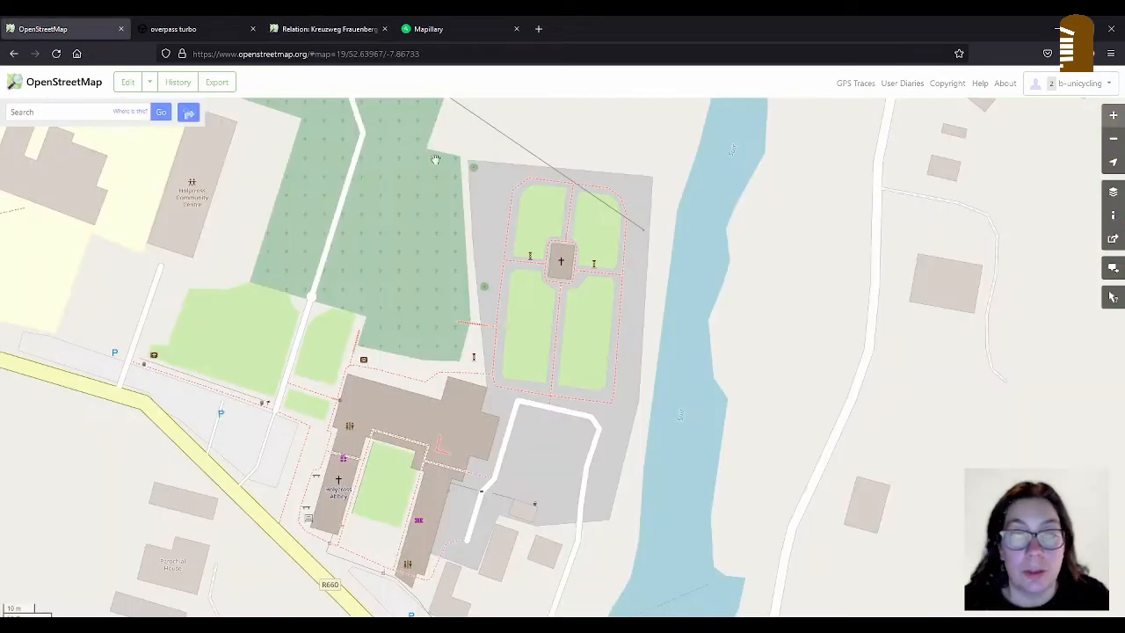
# - Open the Holycross Abbey area for editing and delete the worship tag from the point at the path loop's southeastern corner
pyautogui.click(130, 82)
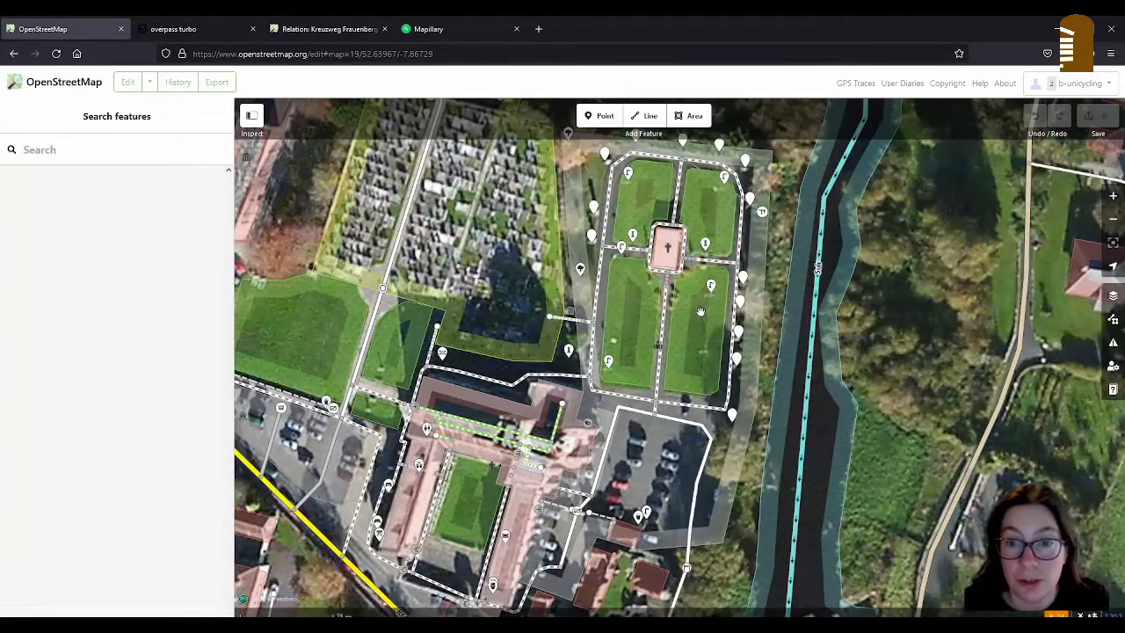
pyautogui.moveTo(701, 311); pyautogui.dragTo(643, 361)
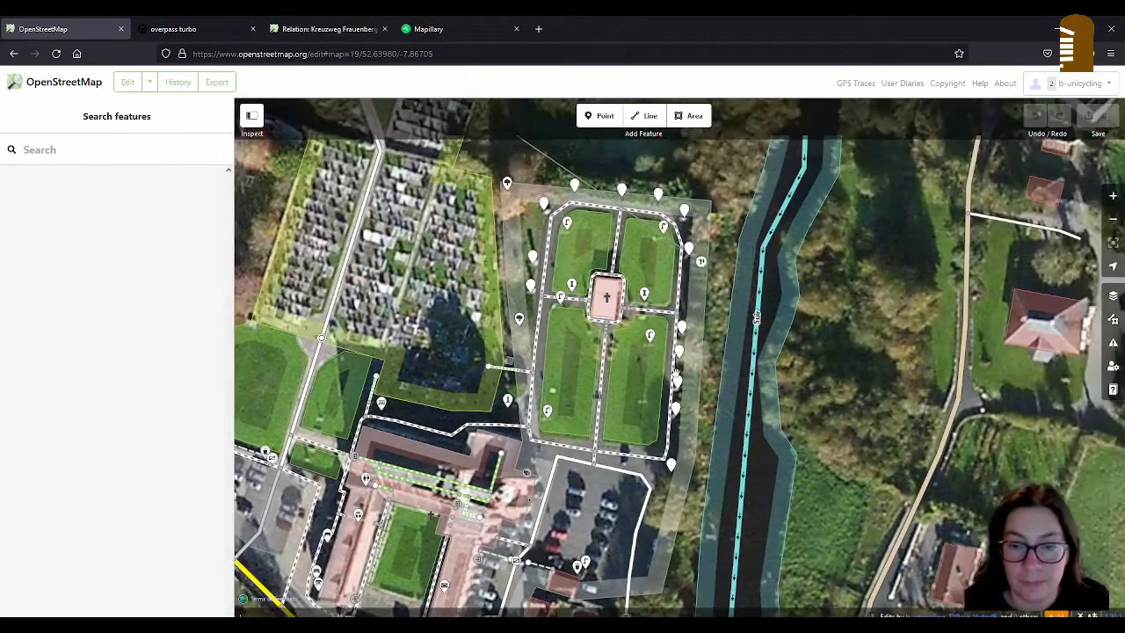
pyautogui.click(671, 464)
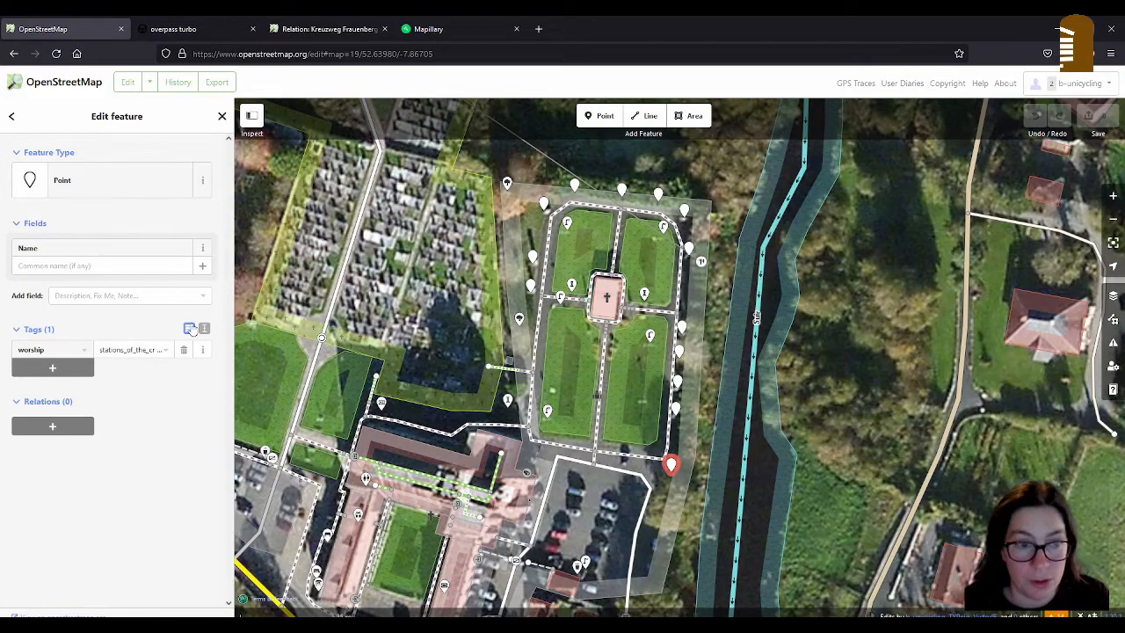
pyautogui.click(184, 351)
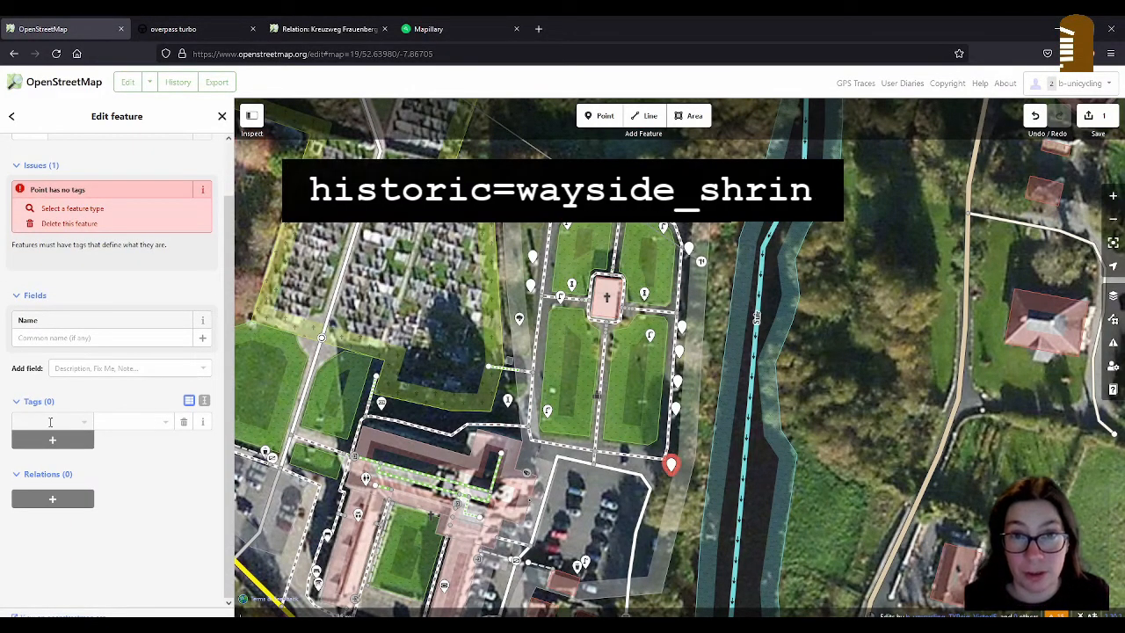
# - Tag the selected point with historic=wayside_shrine
pyautogui.click(50, 422)
pyautogui.write('h')
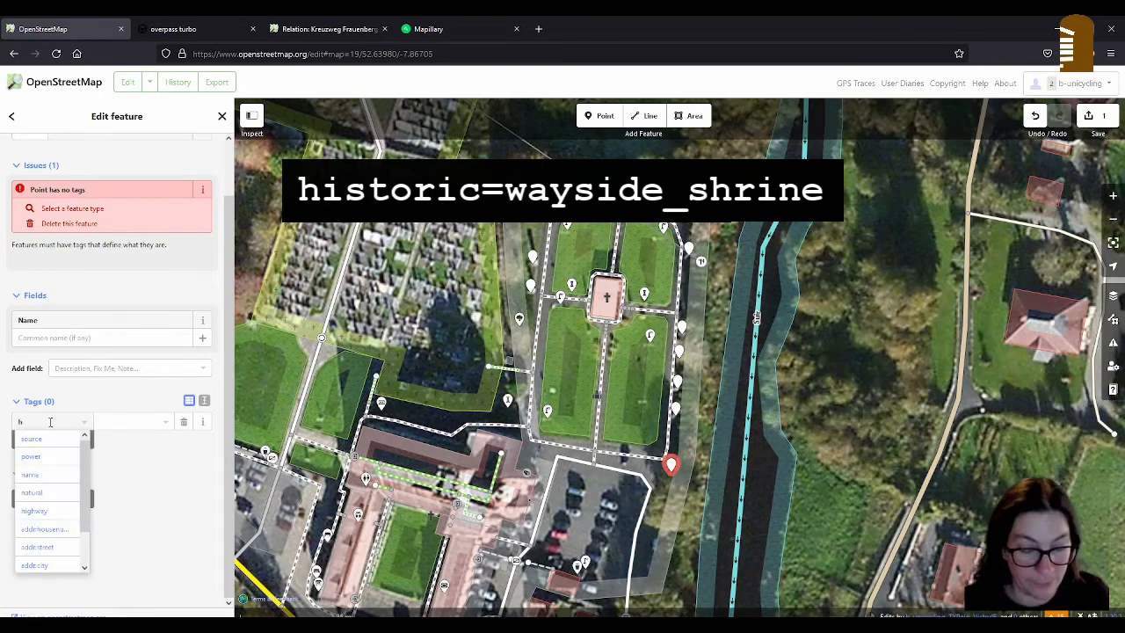
pyautogui.write('istoric')
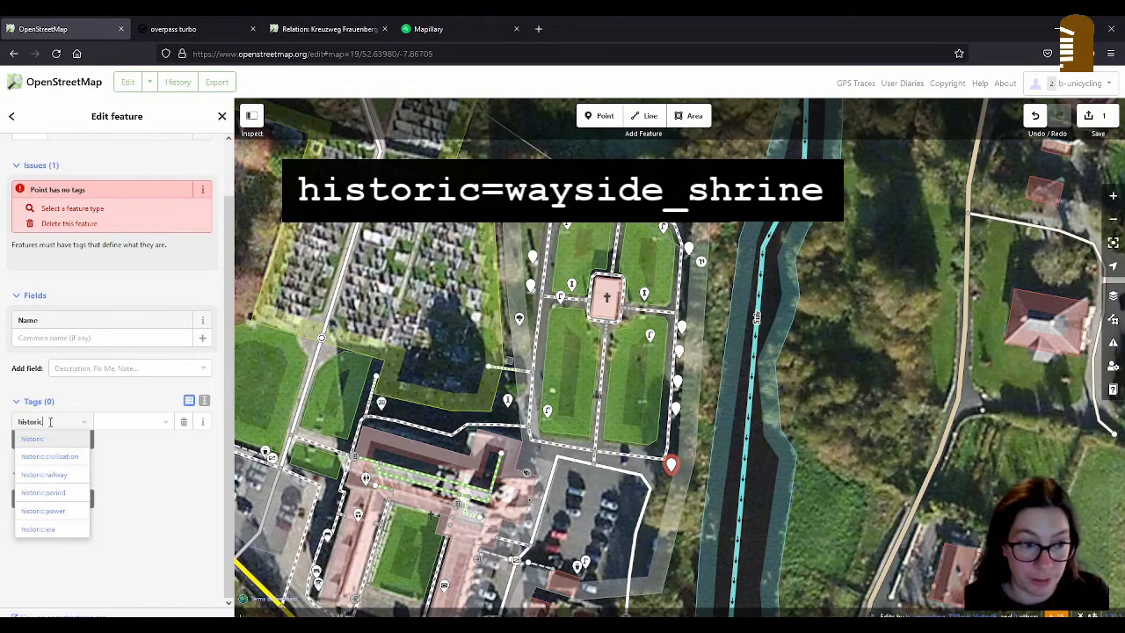
pyautogui.click(99, 422)
pyautogui.write('wayside_cross')
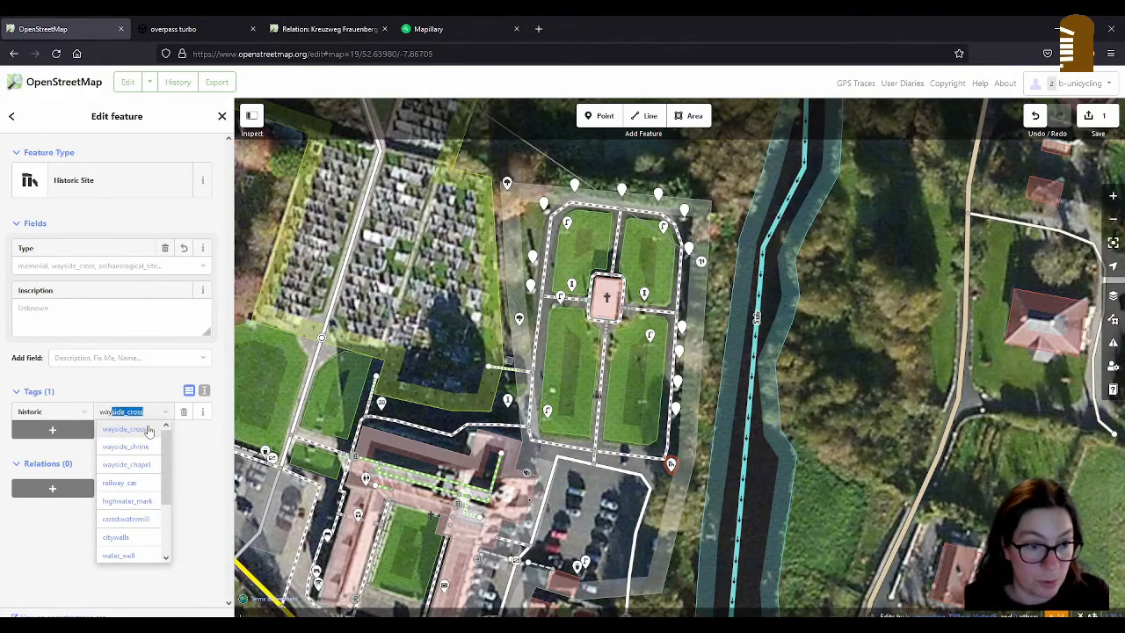
pyautogui.click(146, 446)
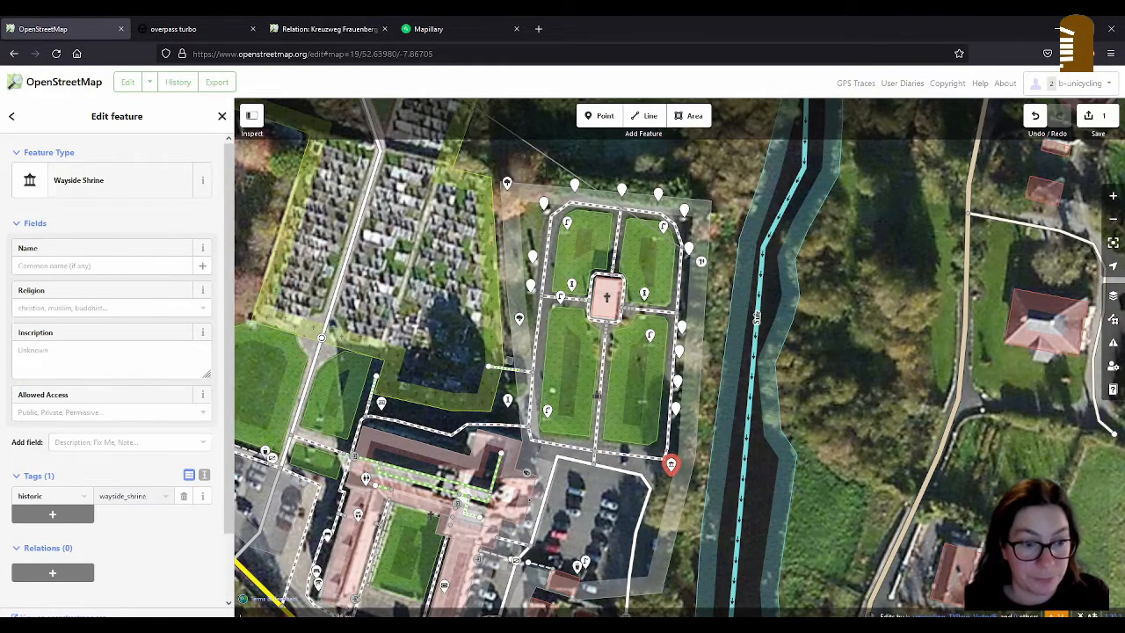
# - Switch to Mapillary and examine the street-level photo of the stone stations around the chapel lawn, then return to the map editor
pyautogui.click(458, 30)
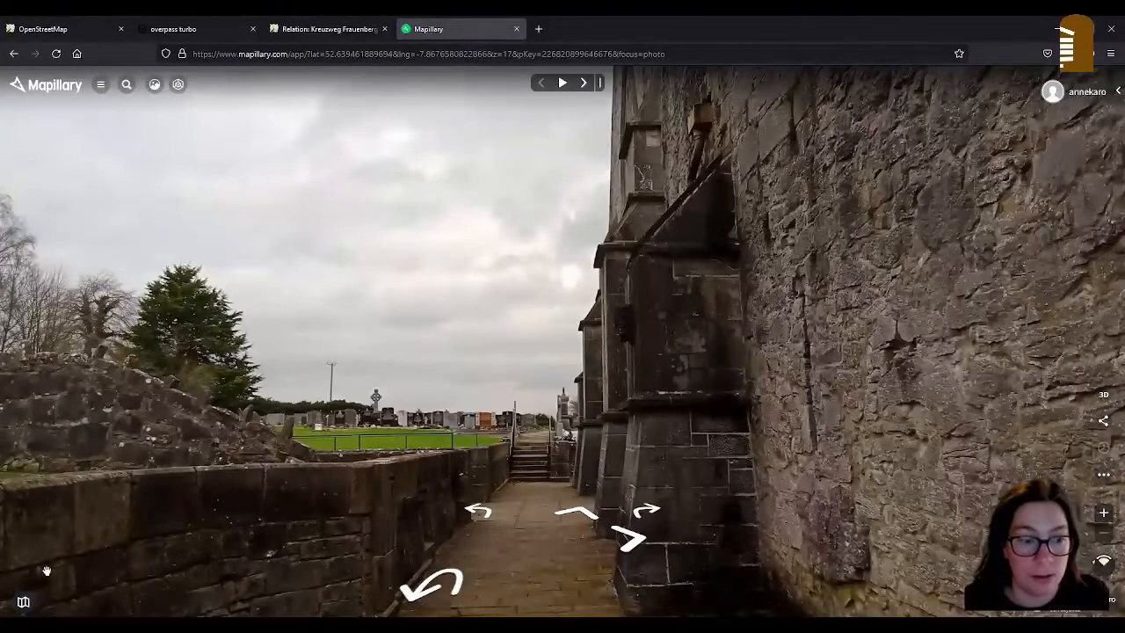
pyautogui.click(24, 605)
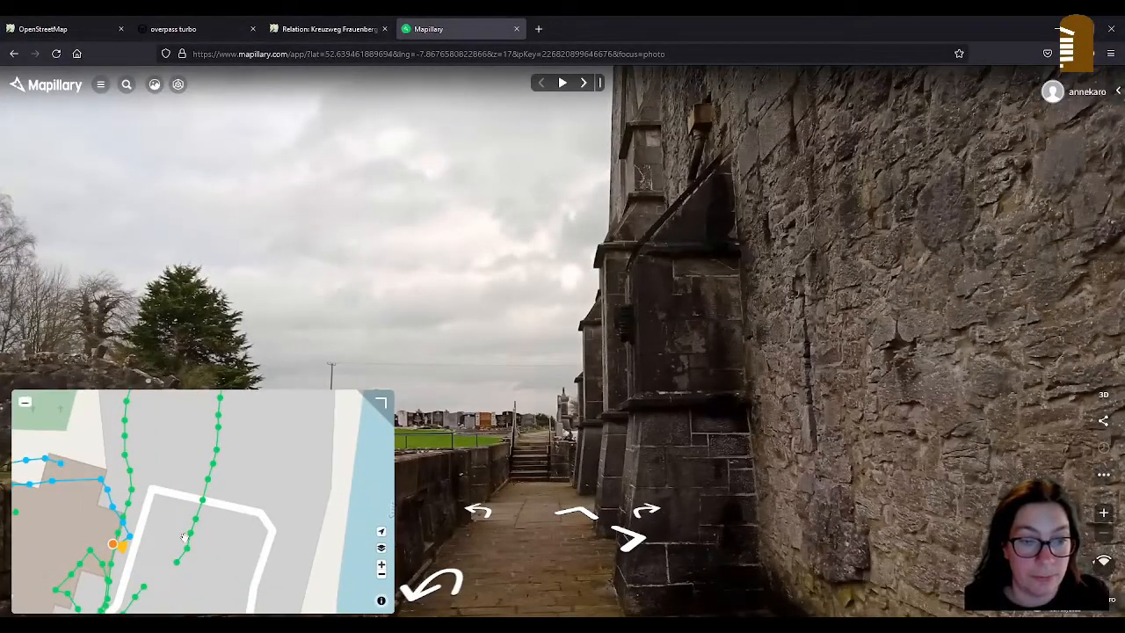
pyautogui.moveTo(217, 452)
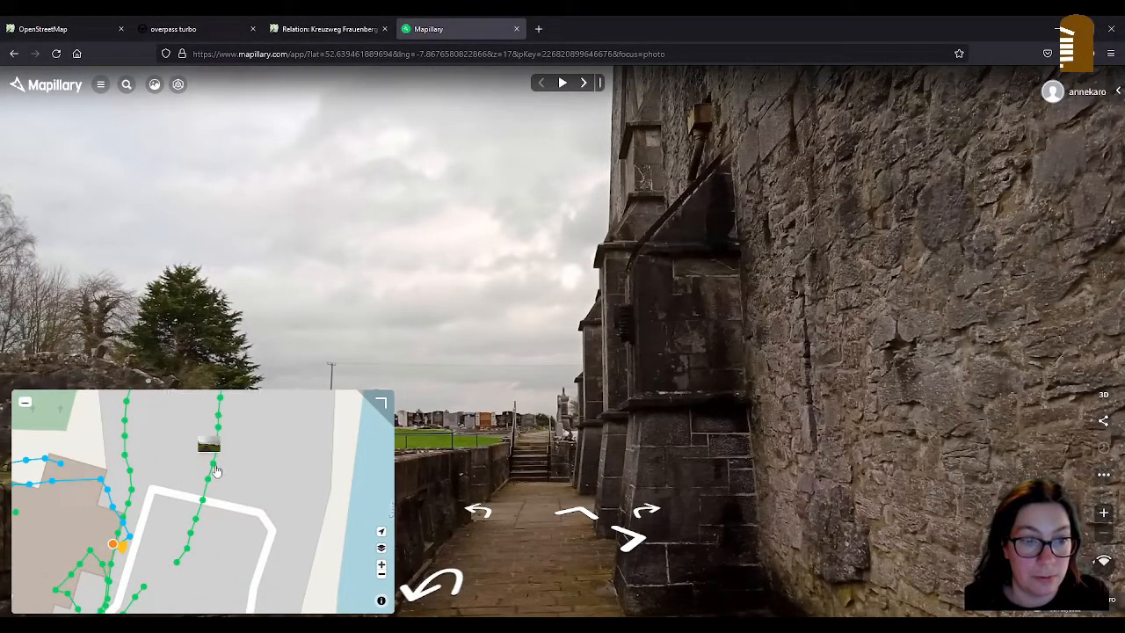
pyautogui.click(215, 469)
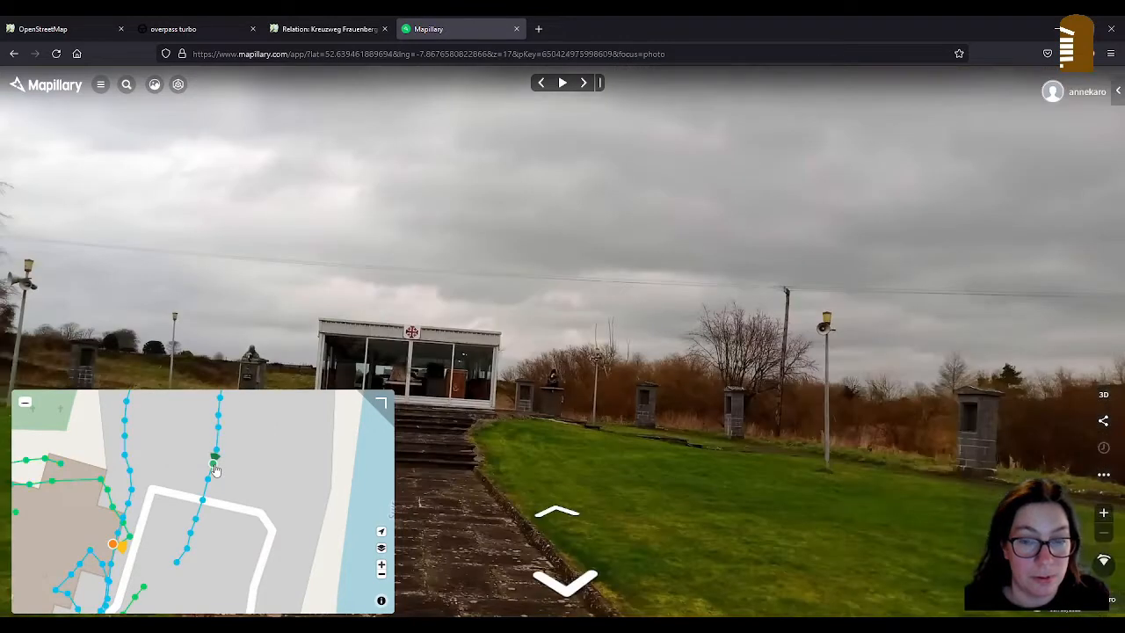
pyautogui.click(26, 402)
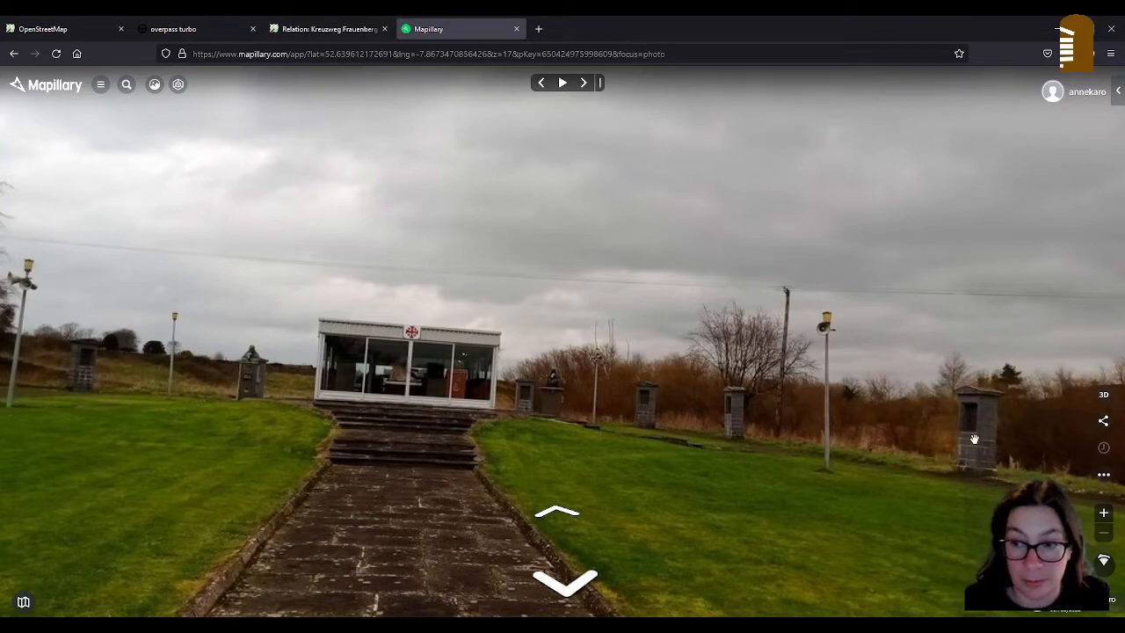
pyautogui.click(37, 32)
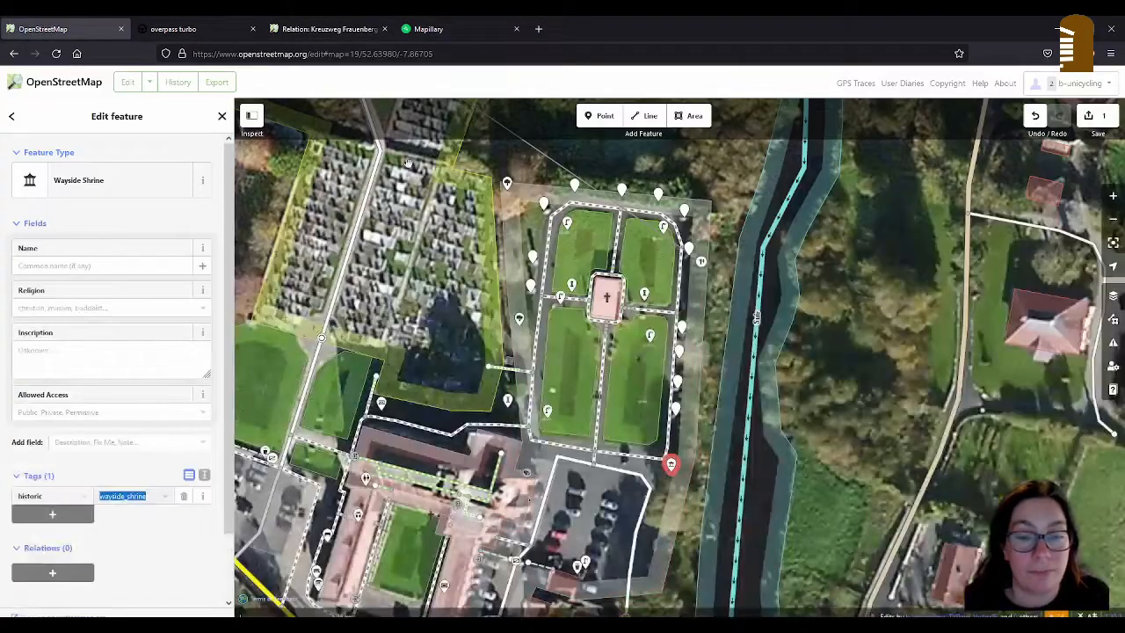
# - Inspect the station points along the eastern path and check the Kreuzweg Frauenberg relation again for comparison
pyautogui.scroll(2, 673, 466)
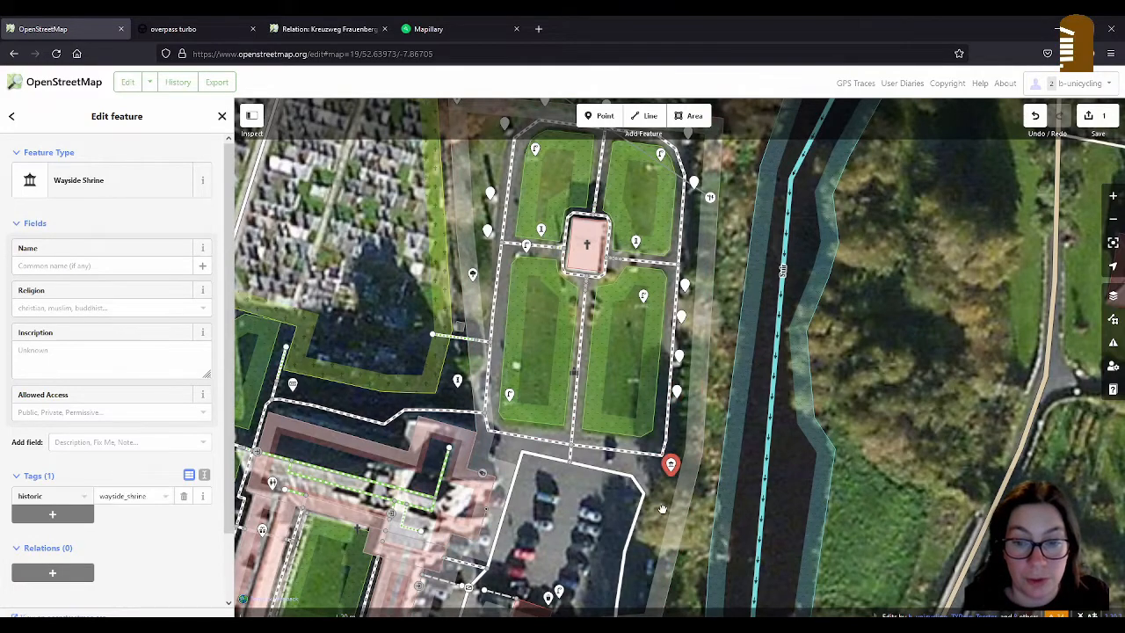
pyautogui.moveTo(662, 510); pyautogui.dragTo(665, 456)
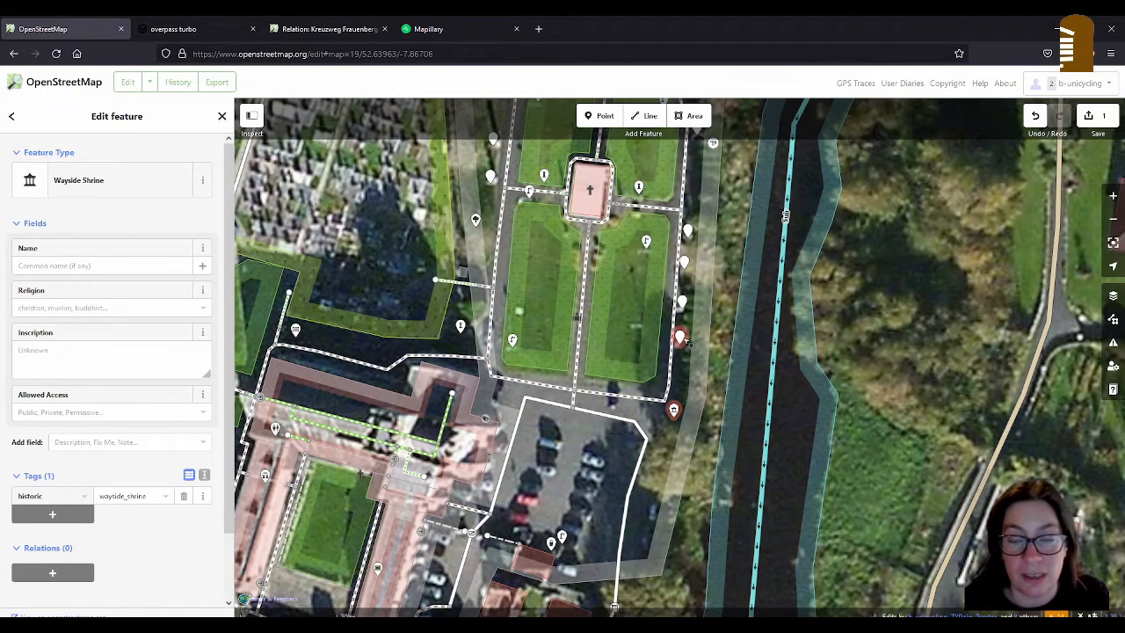
pyautogui.click(356, 29)
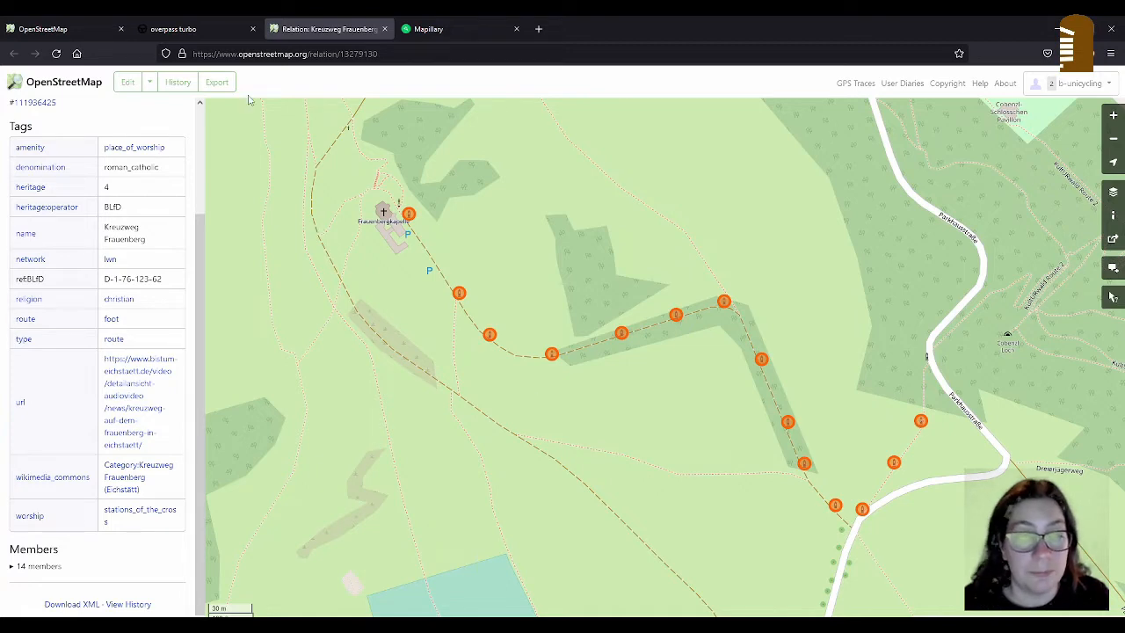
pyautogui.click(53, 29)
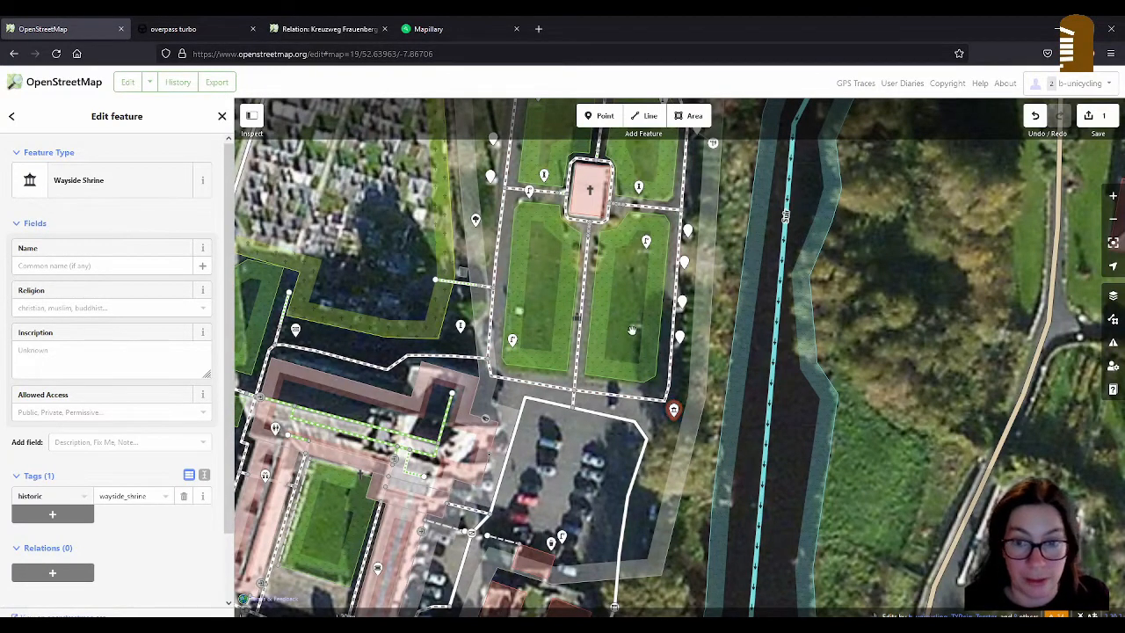
# - Create a new parent relation for the wayside shrine, using the generic Relation feature type
pyautogui.click(52, 573)
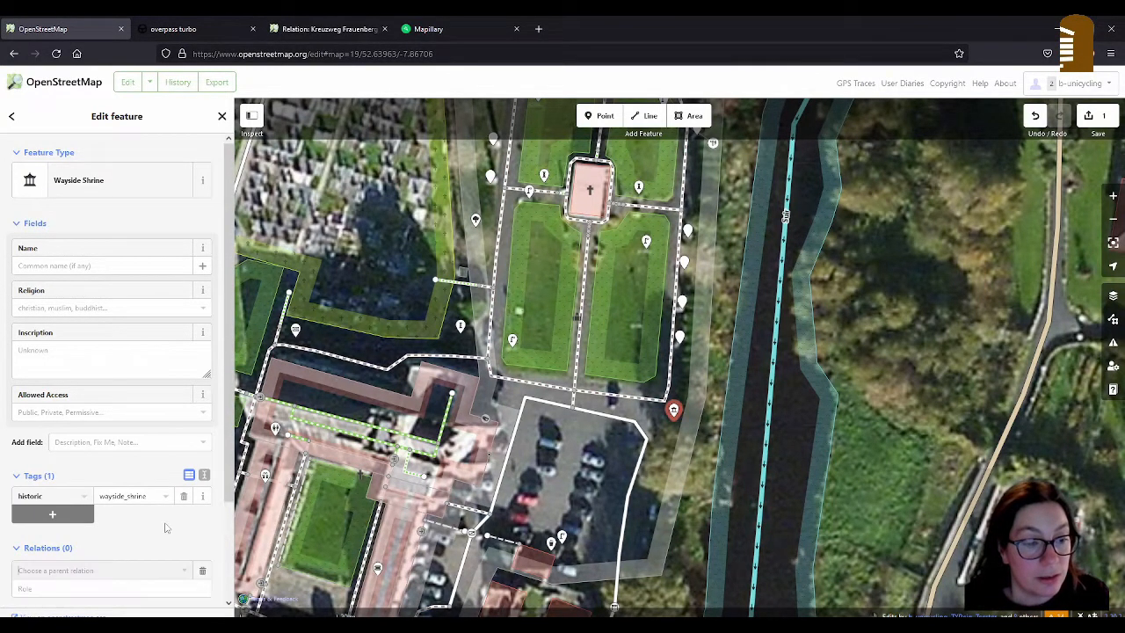
pyautogui.scroll(-2, 131, 440)
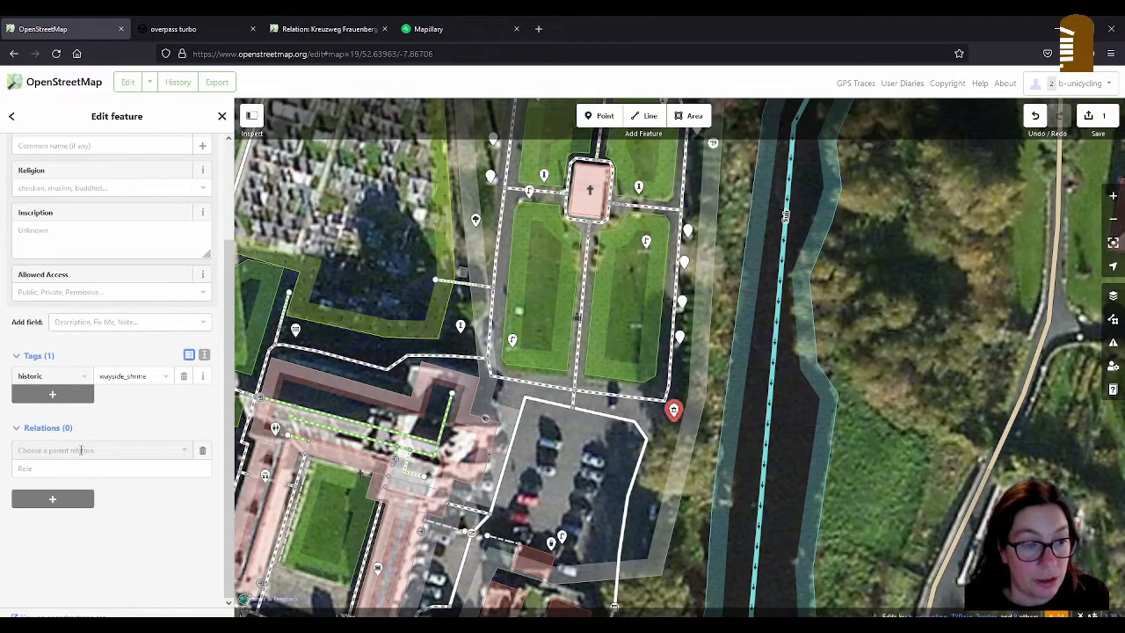
pyautogui.click(80, 450)
pyautogui.click(81, 470)
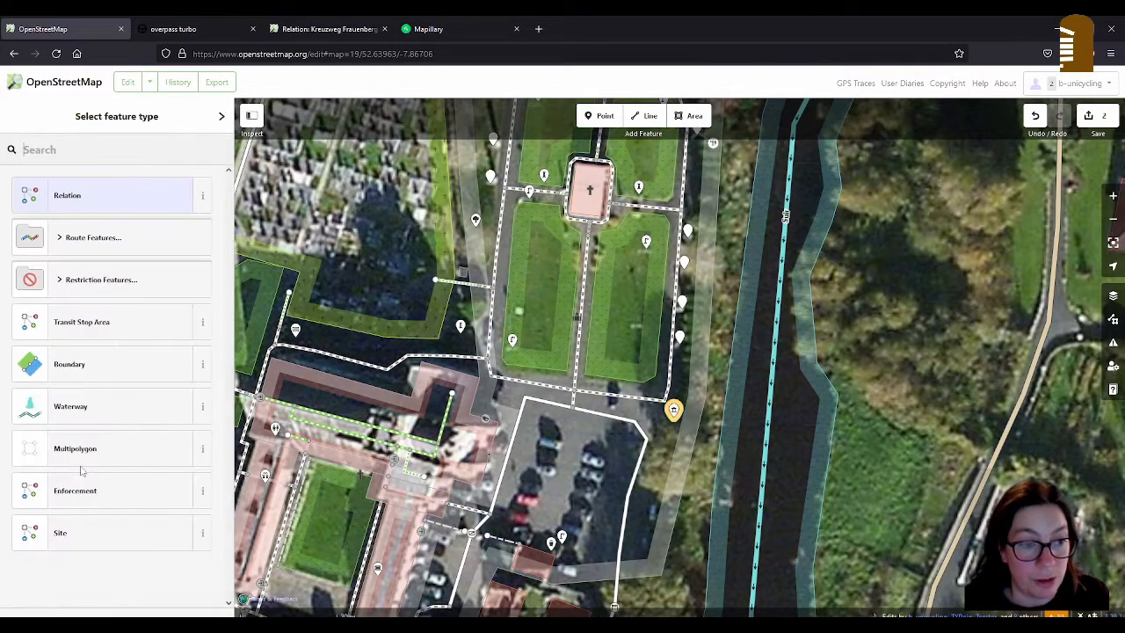
pyautogui.click(78, 202)
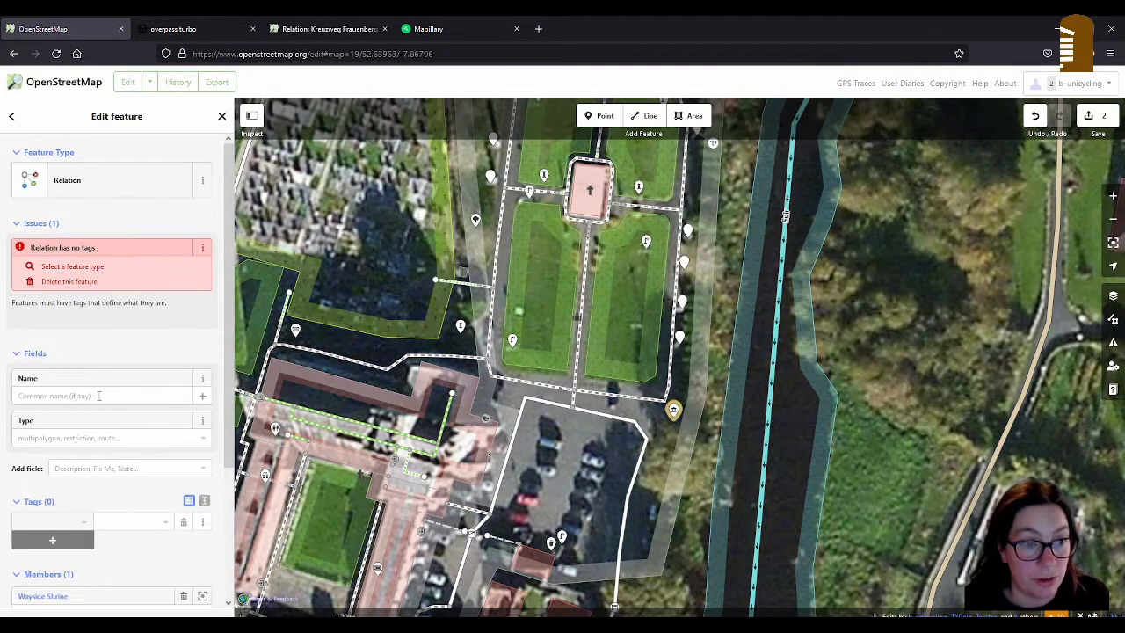
# - Set the new relation's type to worship
pyautogui.scroll(-1, 100, 394)
pyautogui.click(92, 379)
pyautogui.write('w')
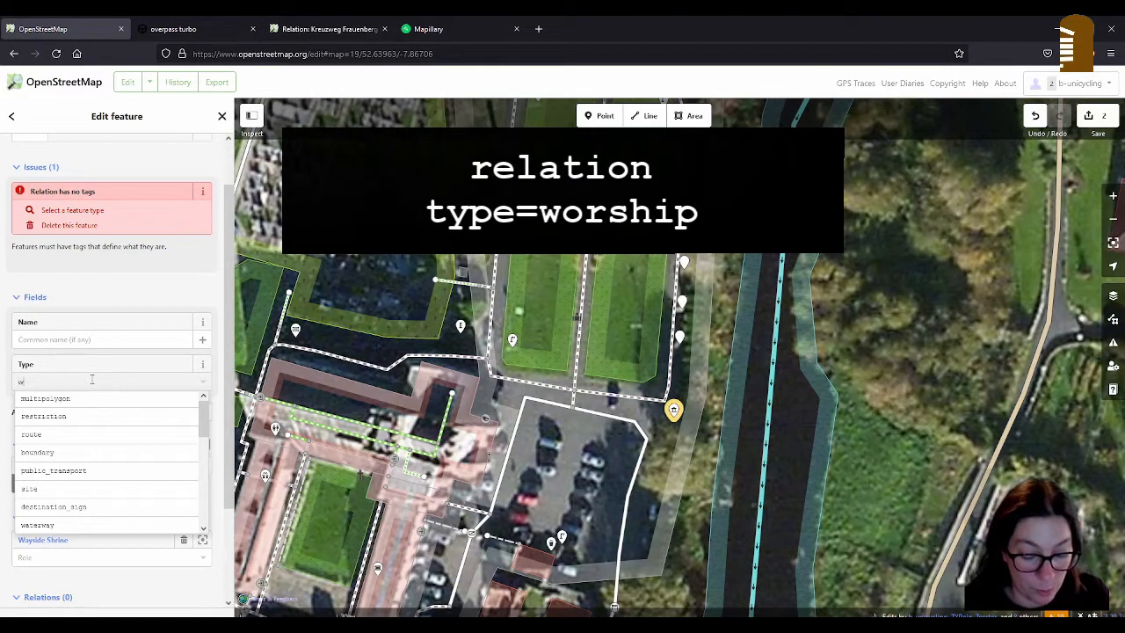
pyautogui.write('orship')
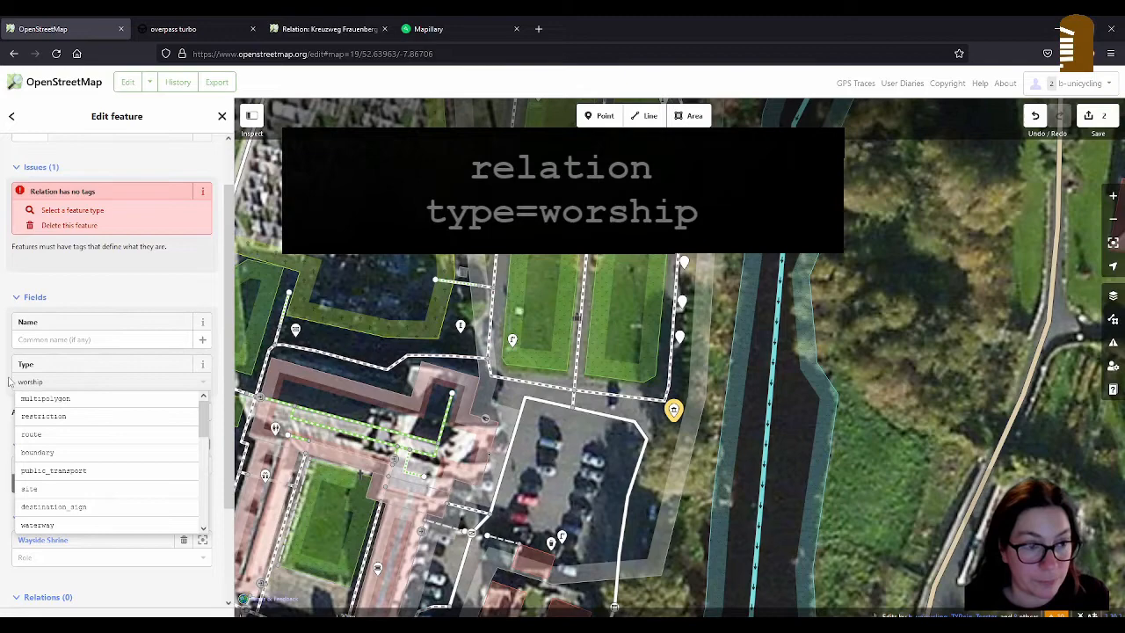
pyautogui.press('Return')
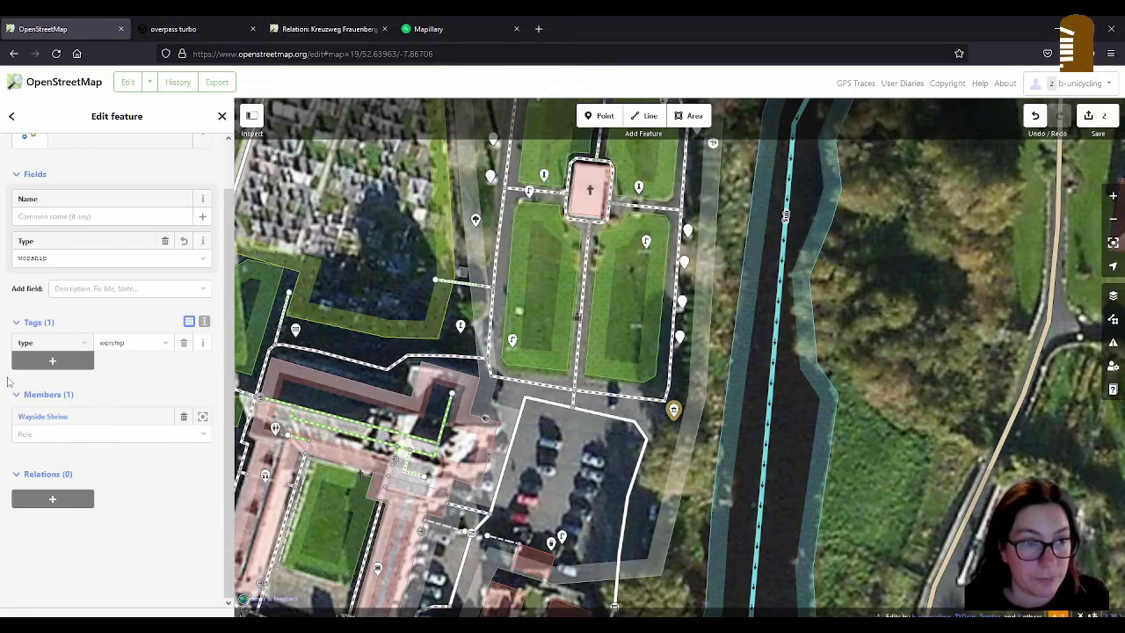
# - Check the type tag of the Kreuzweg Frauenberg relation and copy its worship value stations_of_the_cross
pyautogui.click(332, 30)
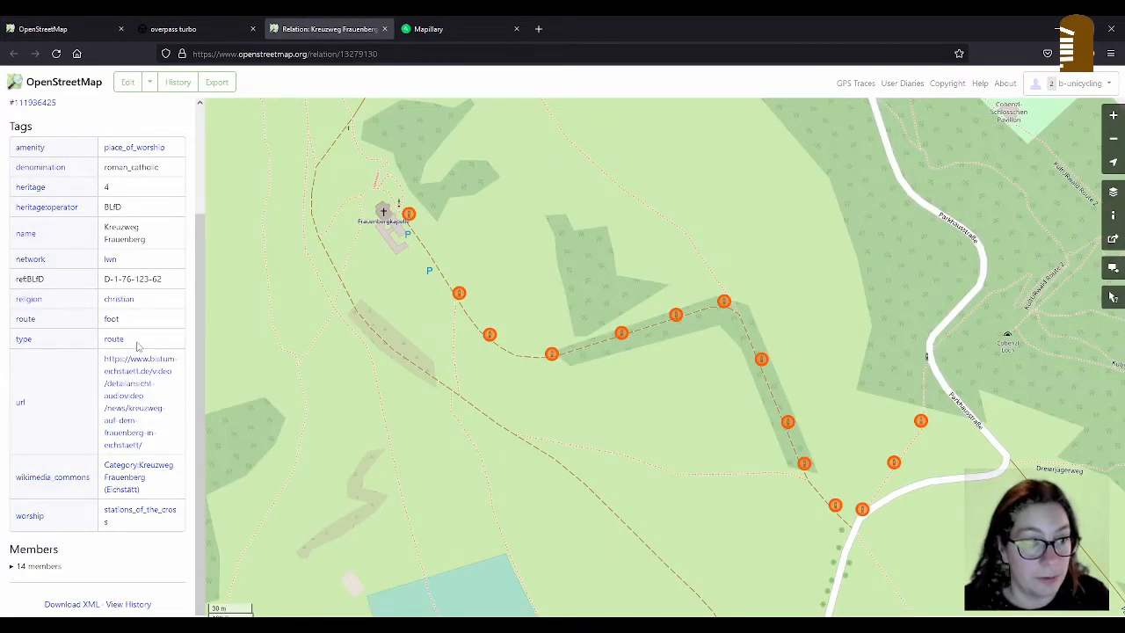
pyautogui.moveTo(138, 345); pyautogui.dragTo(95, 344)
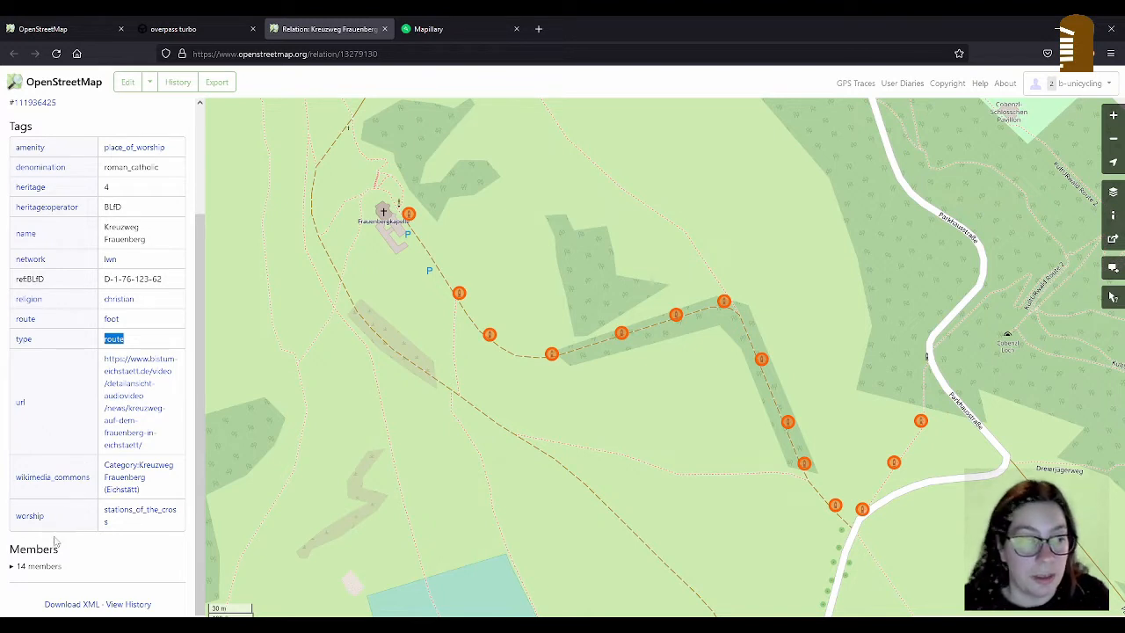
pyautogui.doubleClick(109, 525)
pyautogui.hotkey('ctrl', 'c')
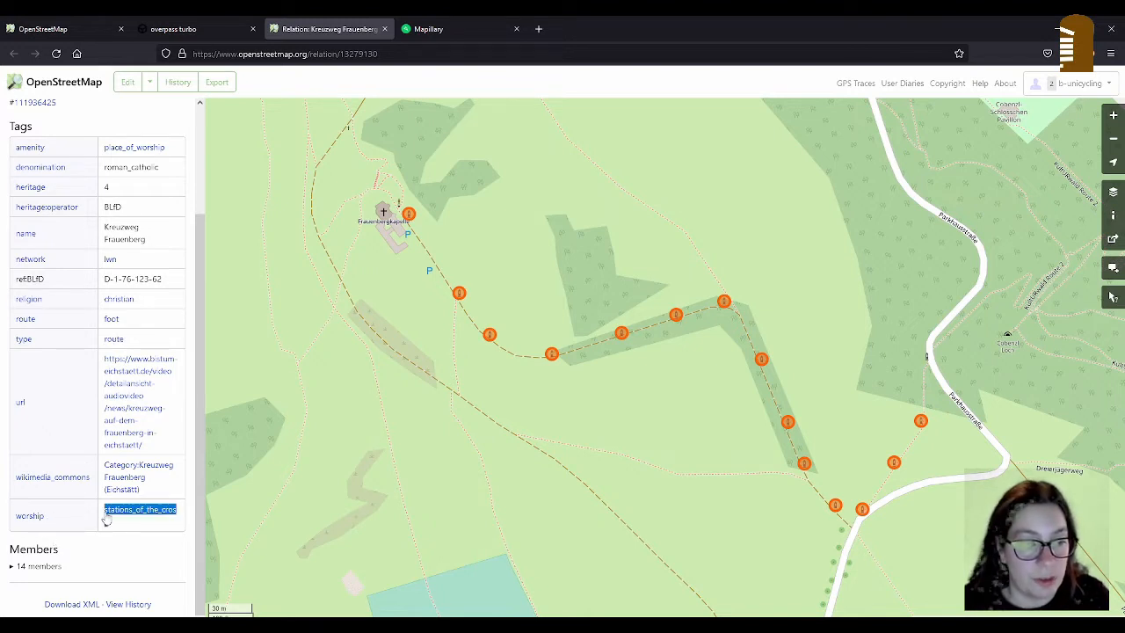
# - Add the tag worship=stations_of_the_cross to the new relation in the map editor
pyautogui.click(76, 30)
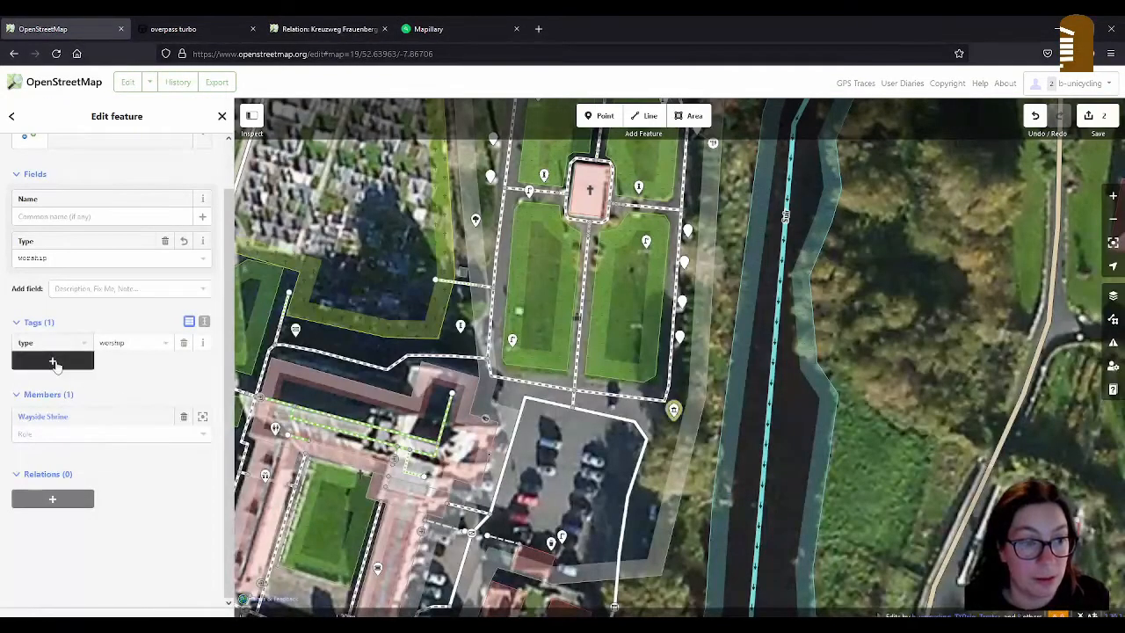
pyautogui.click(53, 362)
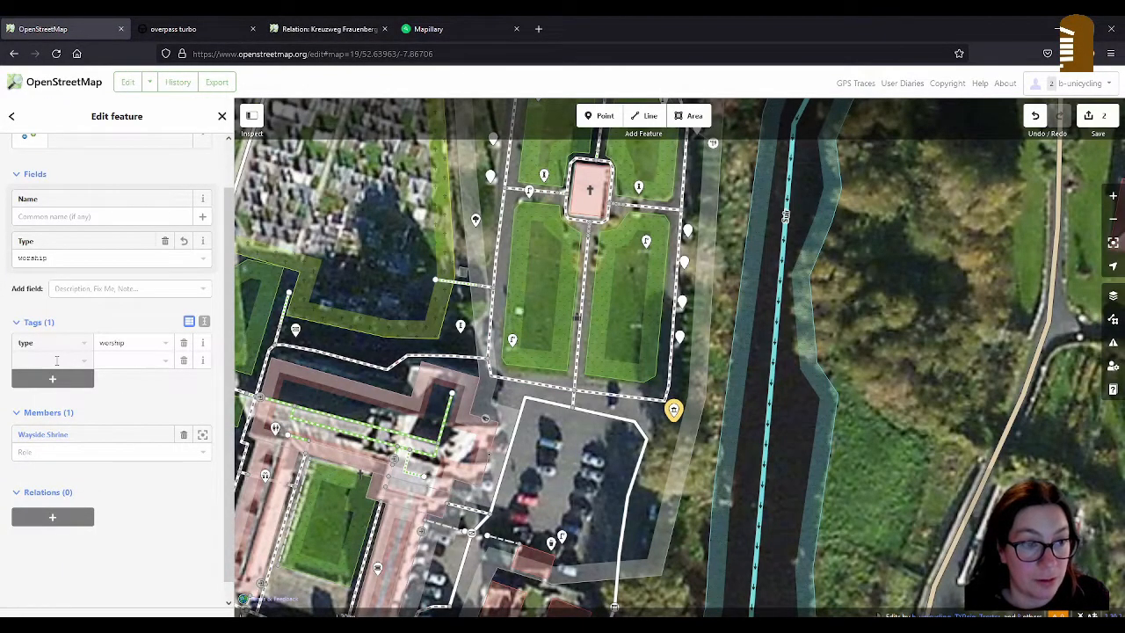
pyautogui.write('worship')
pyautogui.press('Tab')
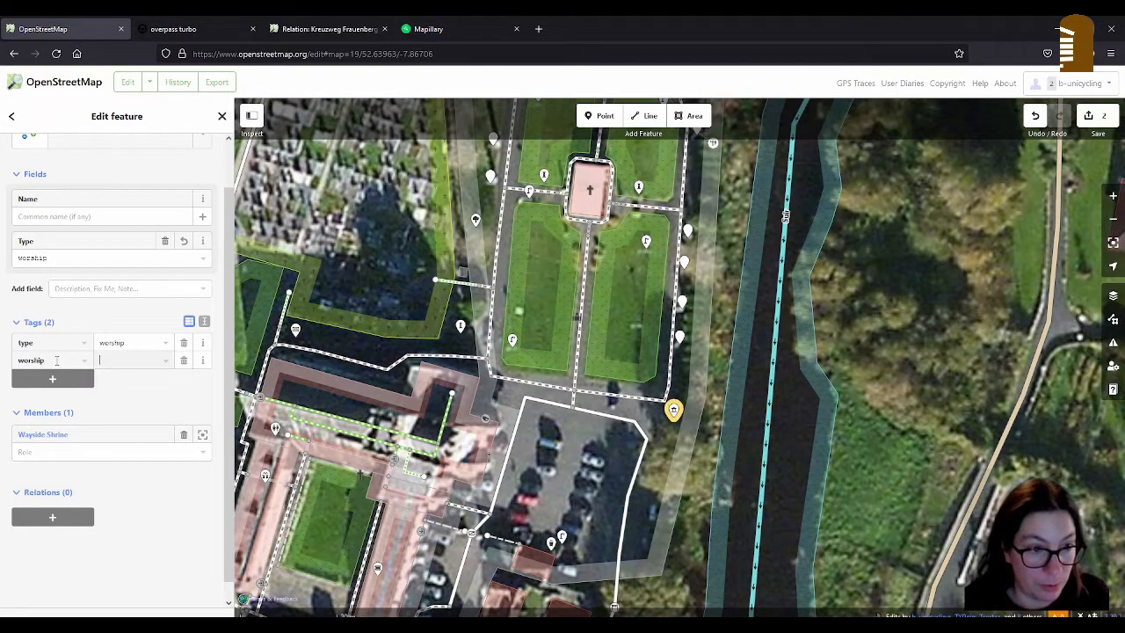
pyautogui.hotkey('ctrl', 'v')
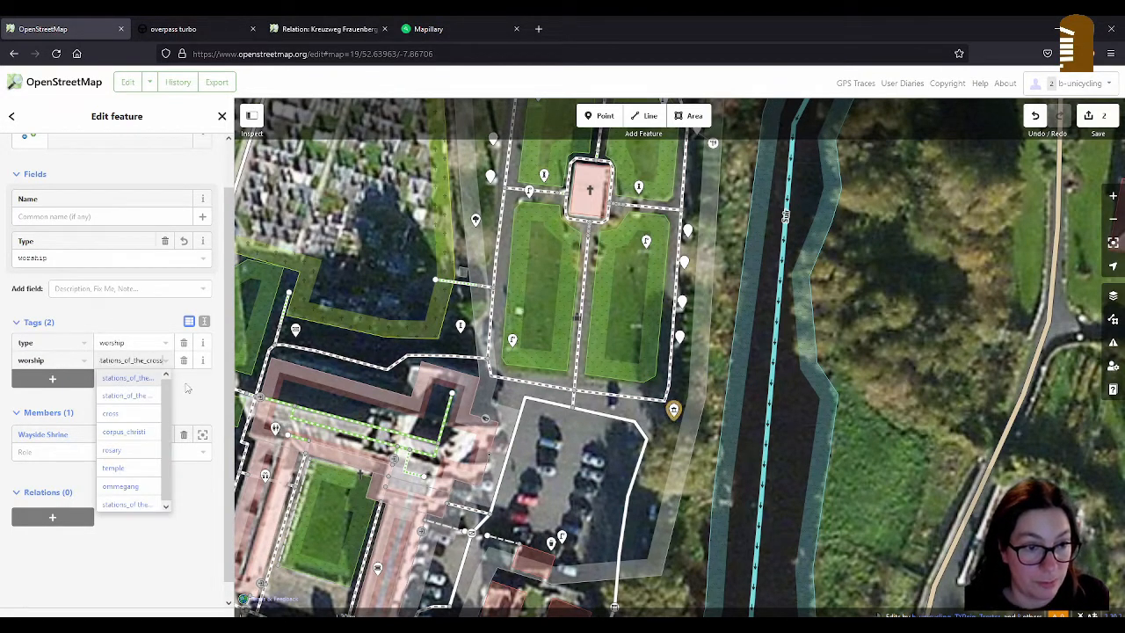
pyautogui.click(145, 380)
# - Give the wayside shrine member of the new relation the role stop
pyautogui.click(88, 455)
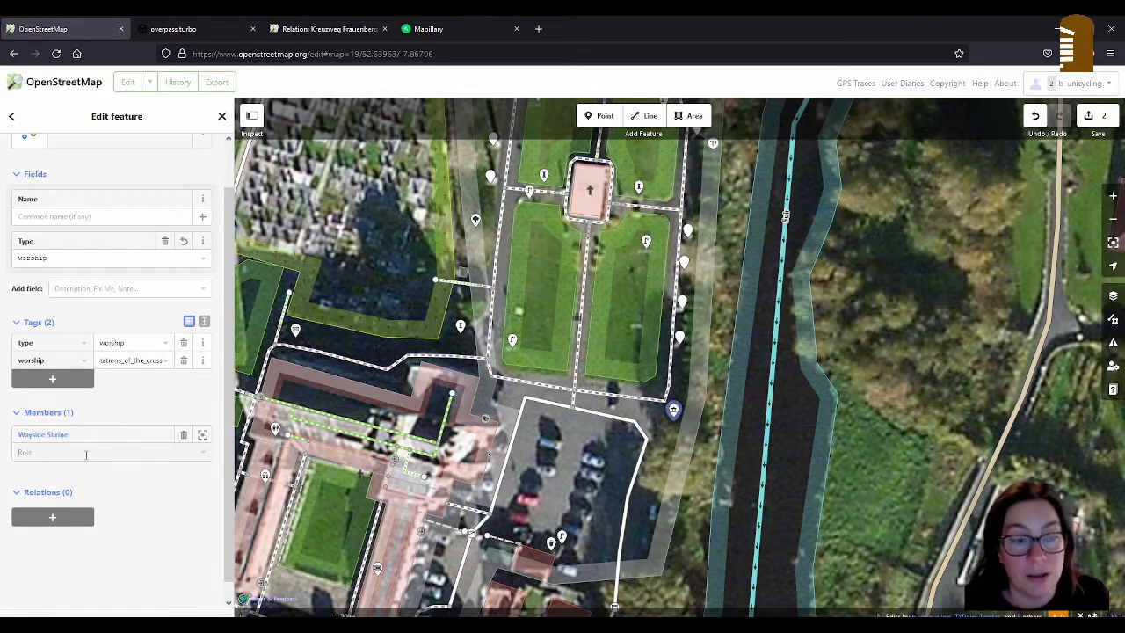
pyautogui.write('stop')
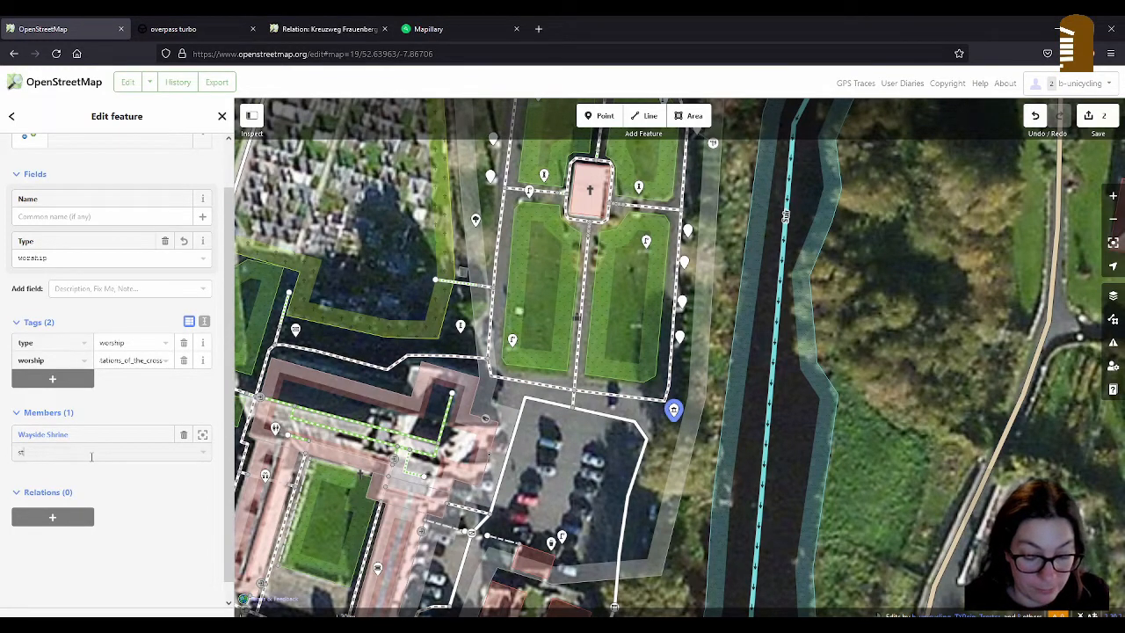
# - Check in overpass turbo which role the Kreuzweg Frauenberg relation assigns to its station node, and return to the map editor
pyautogui.click(334, 30)
pyautogui.click(925, 424)
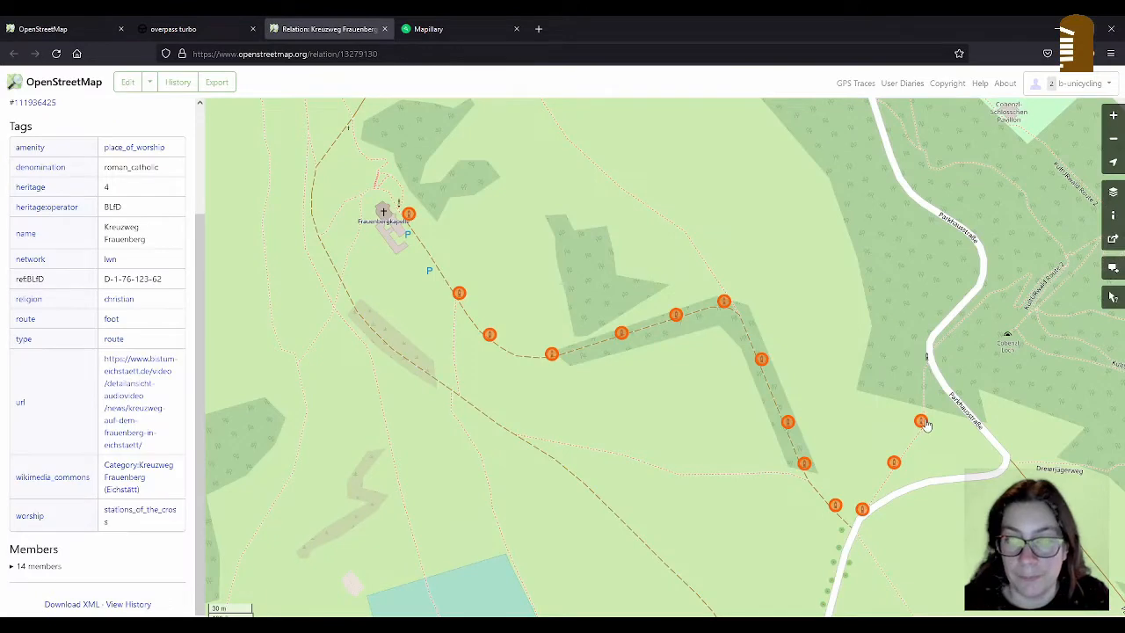
pyautogui.click(211, 35)
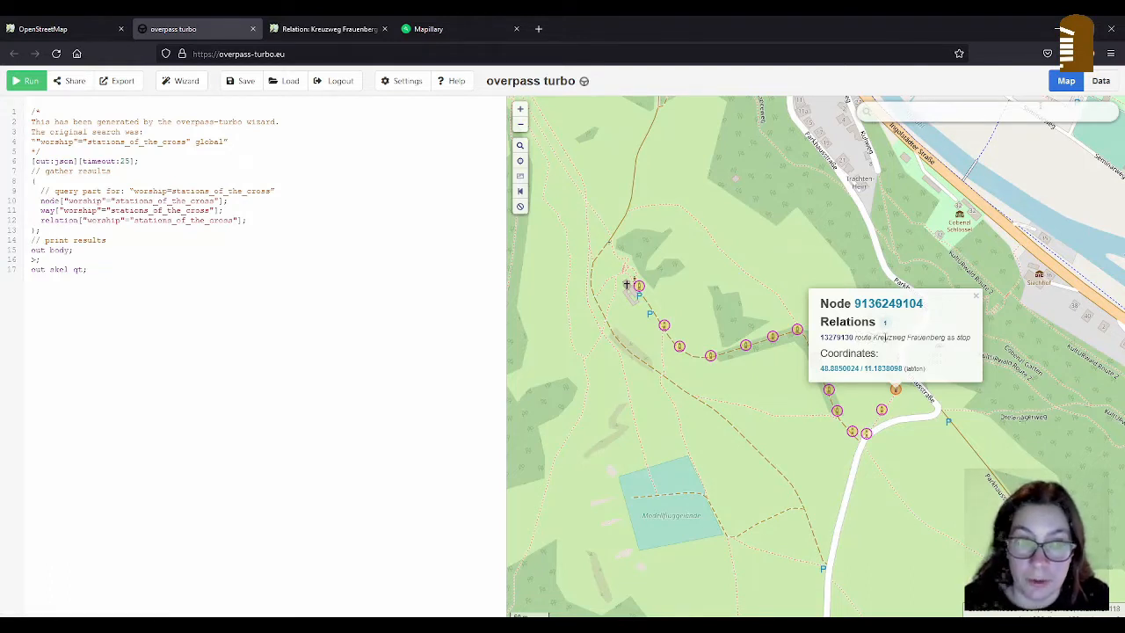
pyautogui.moveTo(873, 337); pyautogui.dragTo(943, 337)
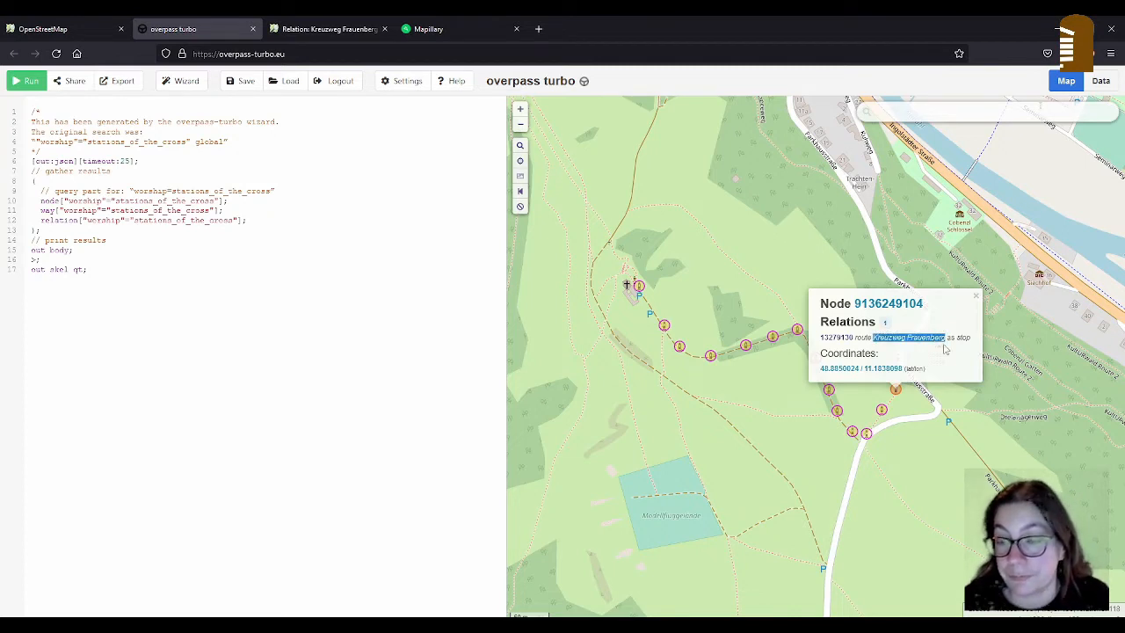
pyautogui.click(888, 338)
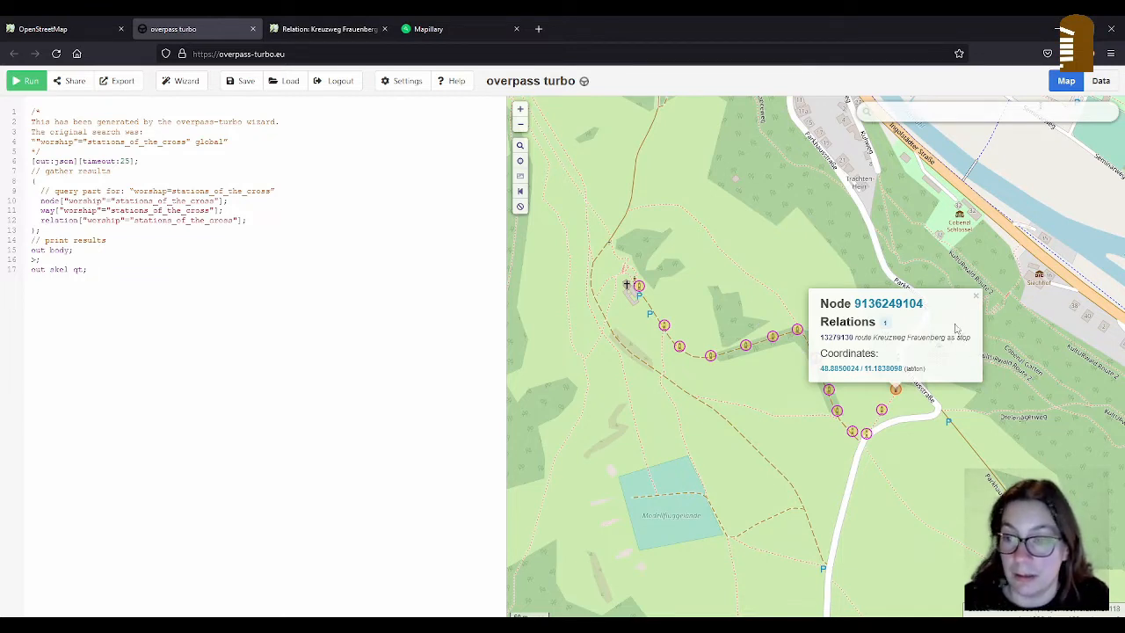
pyautogui.click(327, 29)
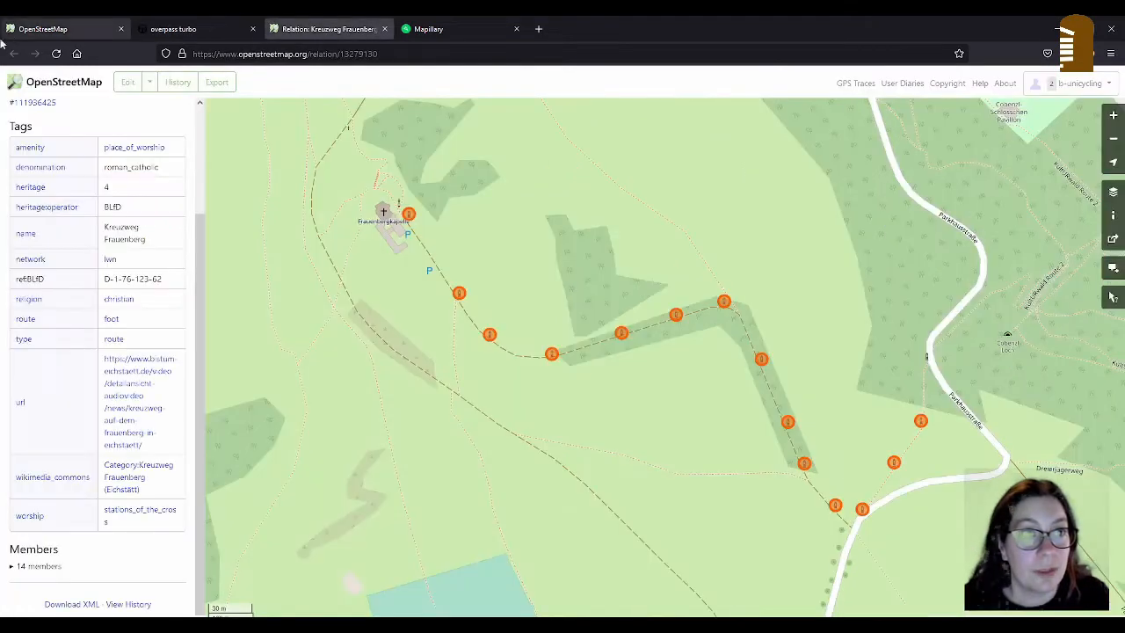
pyautogui.click(42, 29)
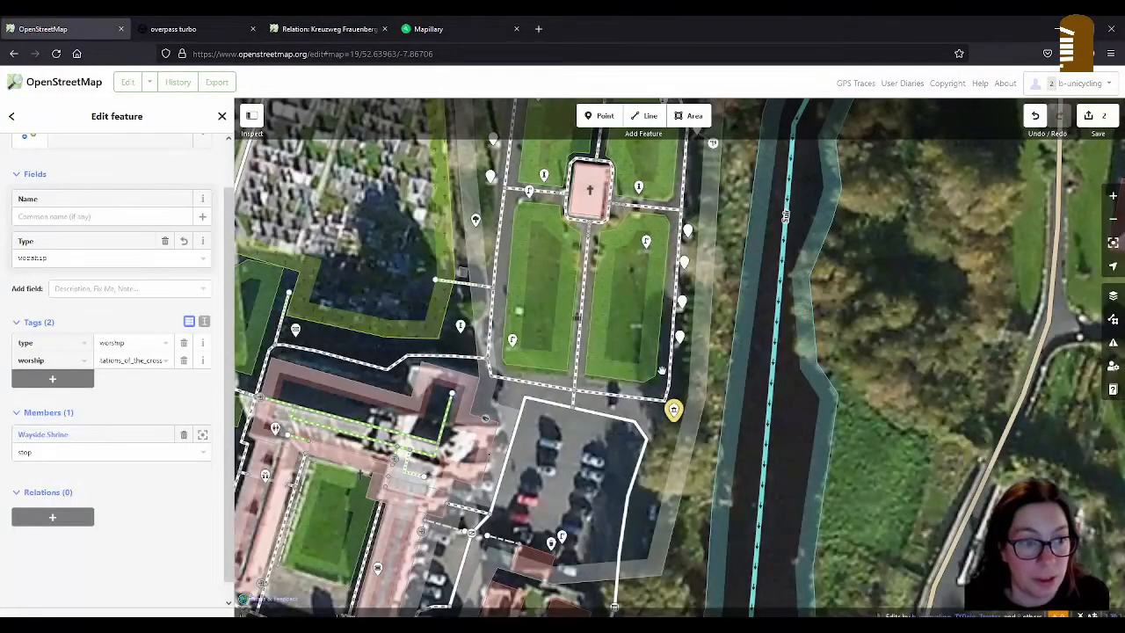
# - Select the twelve remaining untagged points around the garden's outer path and tag them all historic=wayside_shrine
pyautogui.moveTo(691, 315); pyautogui.dragTo(691, 429)
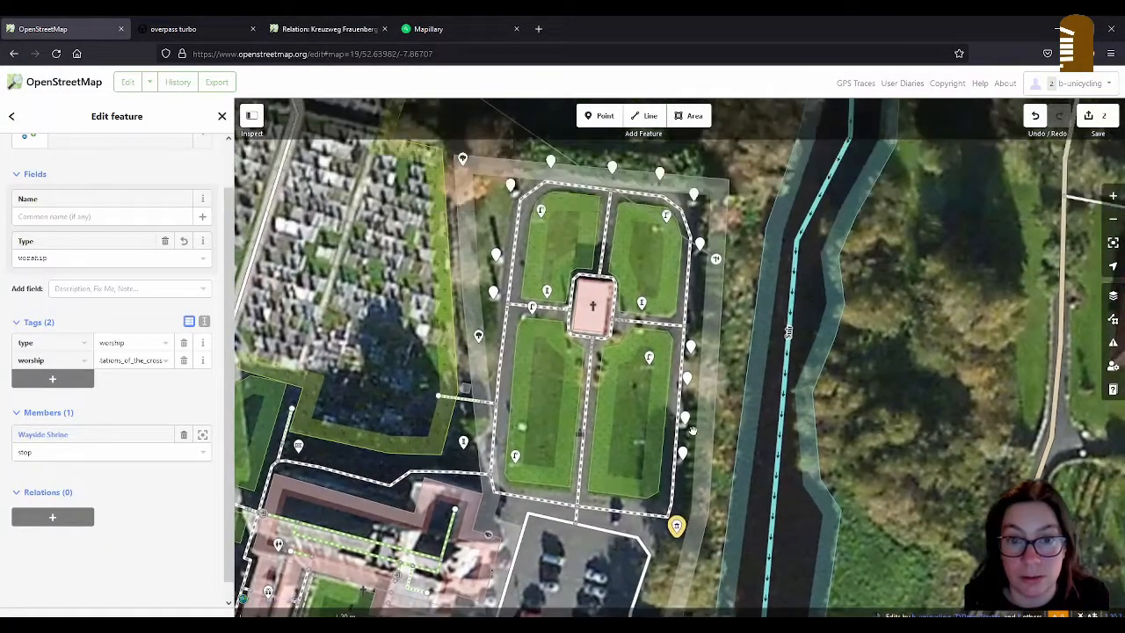
pyautogui.click(684, 454)
pyautogui.keyDown('shift'); pyautogui.click(685, 419); pyautogui.keyUp('shift')
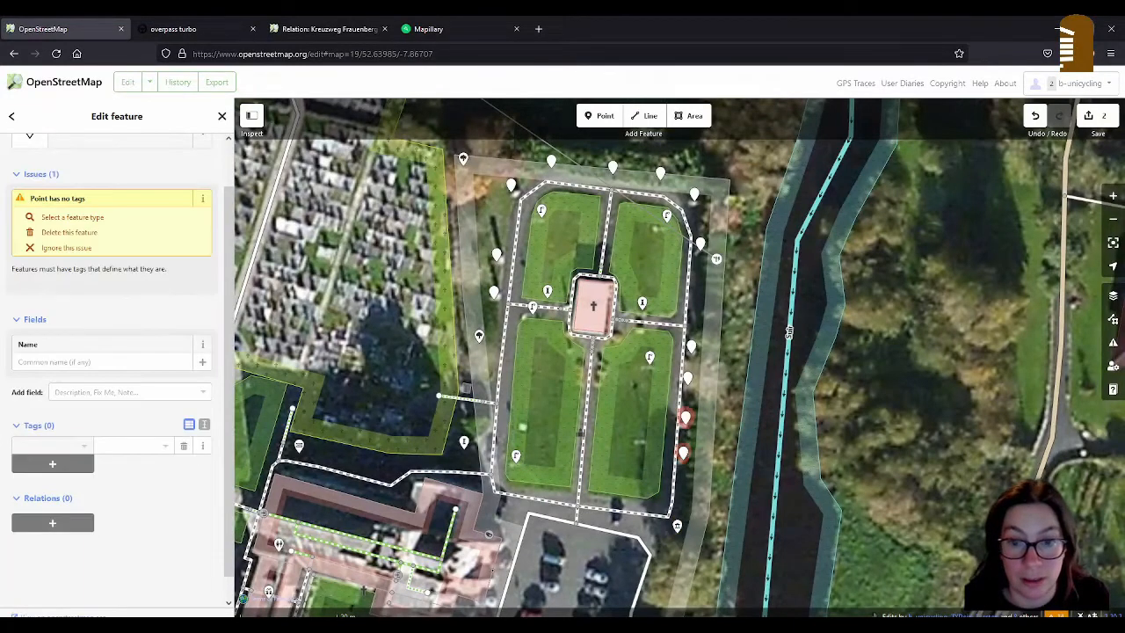
pyautogui.keyDown('shift'); pyautogui.click(688, 378); pyautogui.keyUp('shift')
pyautogui.keyDown('shift'); pyautogui.click(691, 347); pyautogui.keyUp('shift')
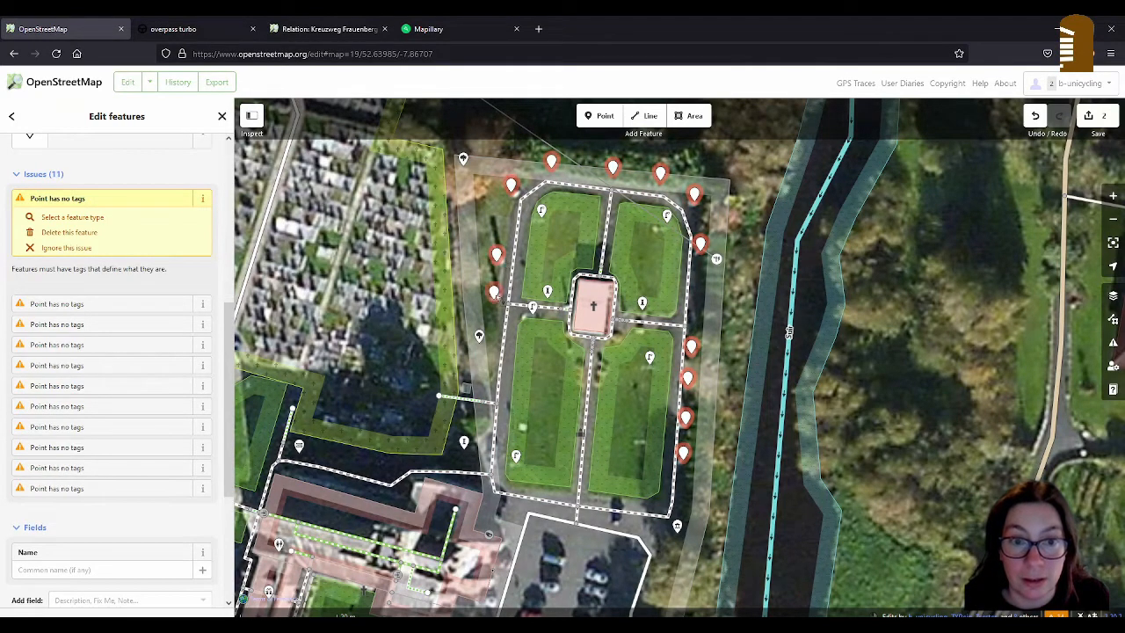
pyautogui.scroll(-3, 130, 413)
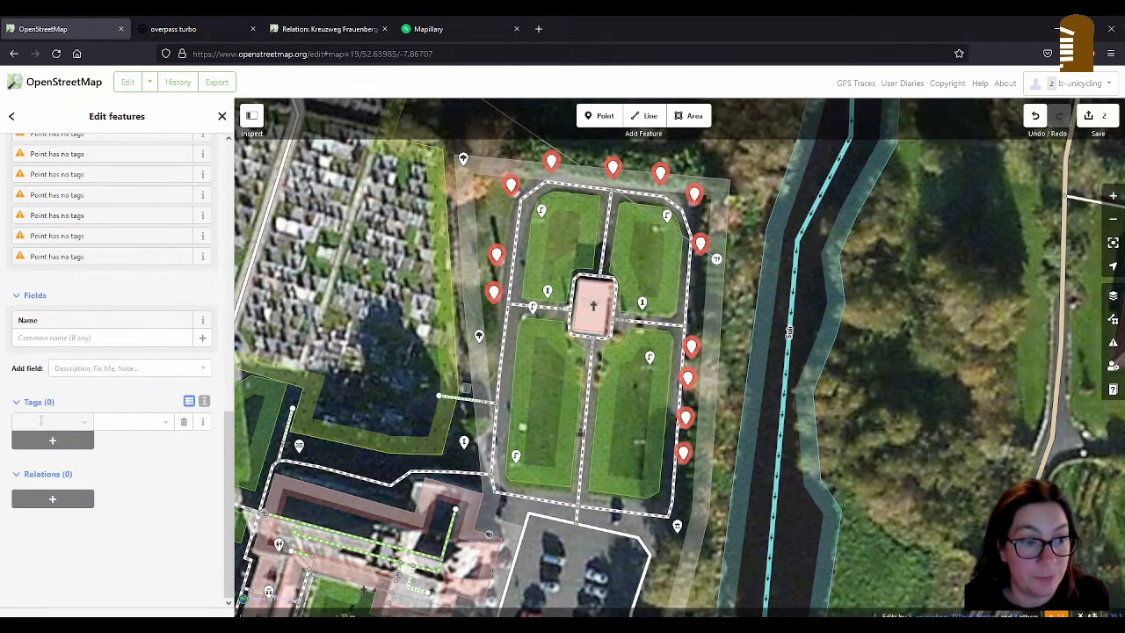
pyautogui.click(41, 421)
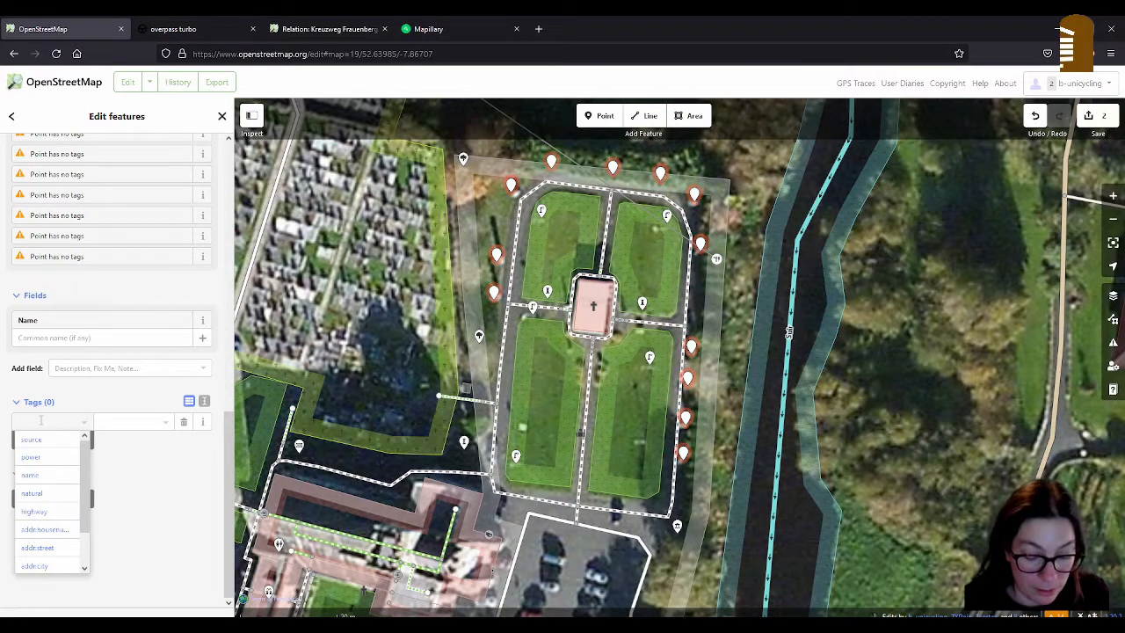
pyautogui.write('historic')
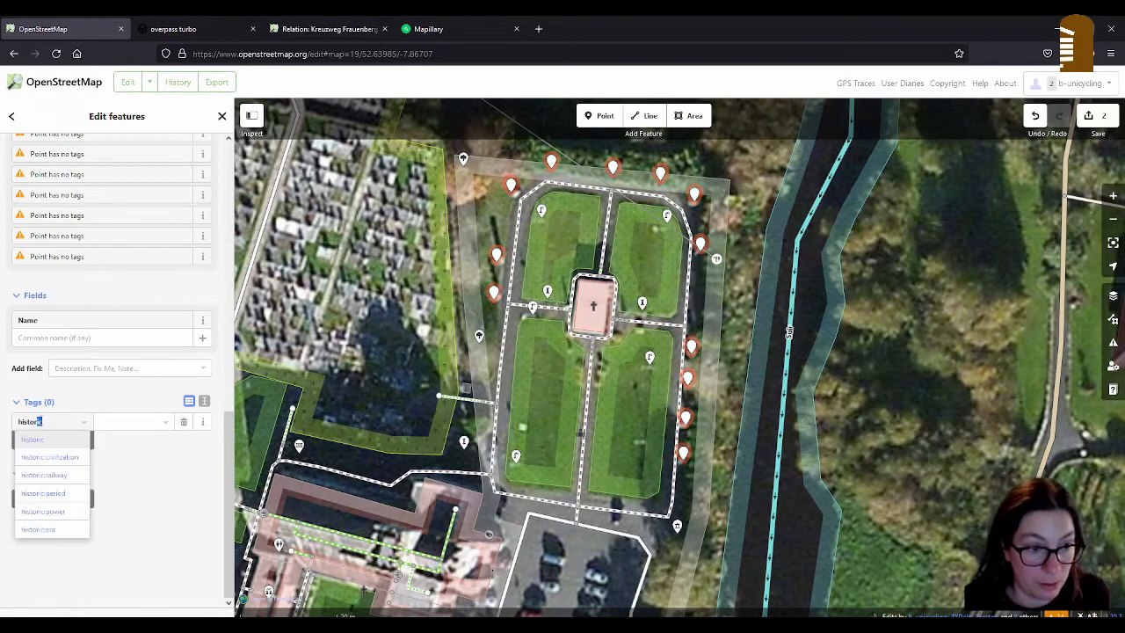
pyautogui.click(125, 422)
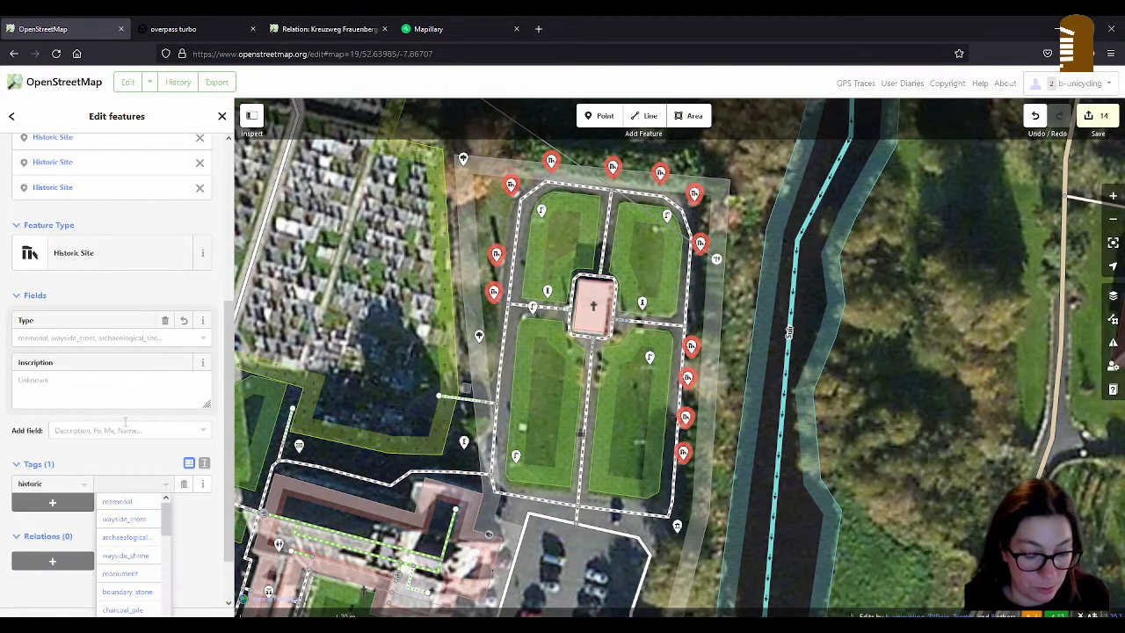
pyautogui.write('wayside_shrine')
pyautogui.click(140, 519)
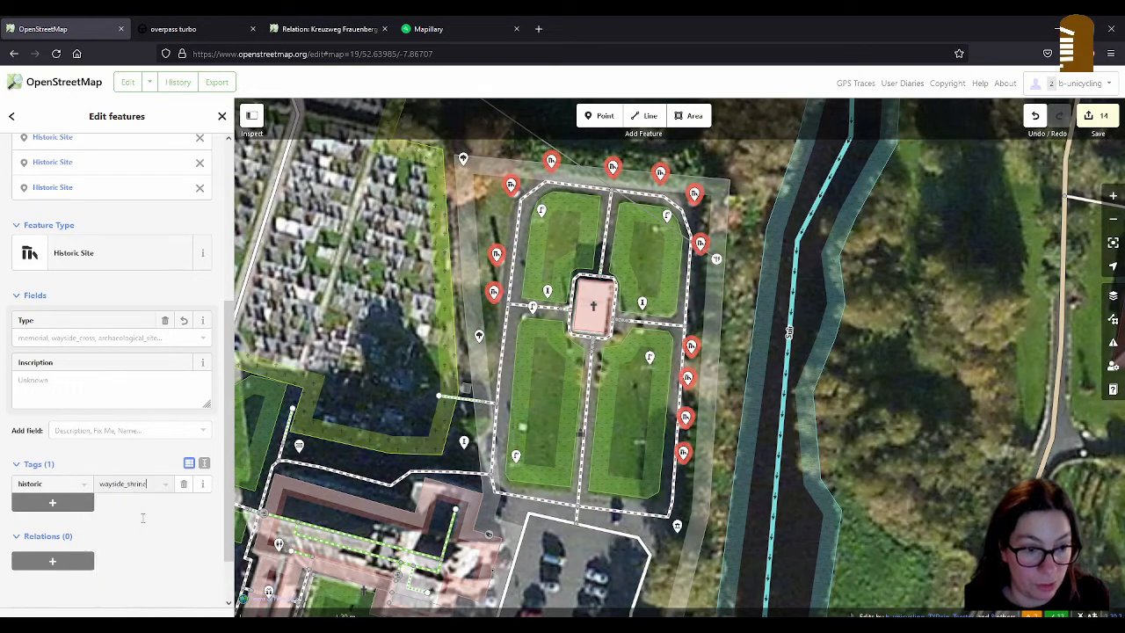
# - Add the twelve selected shrines to the new unnamed relation and give them the role stop
pyautogui.scroll(-3, 87, 520)
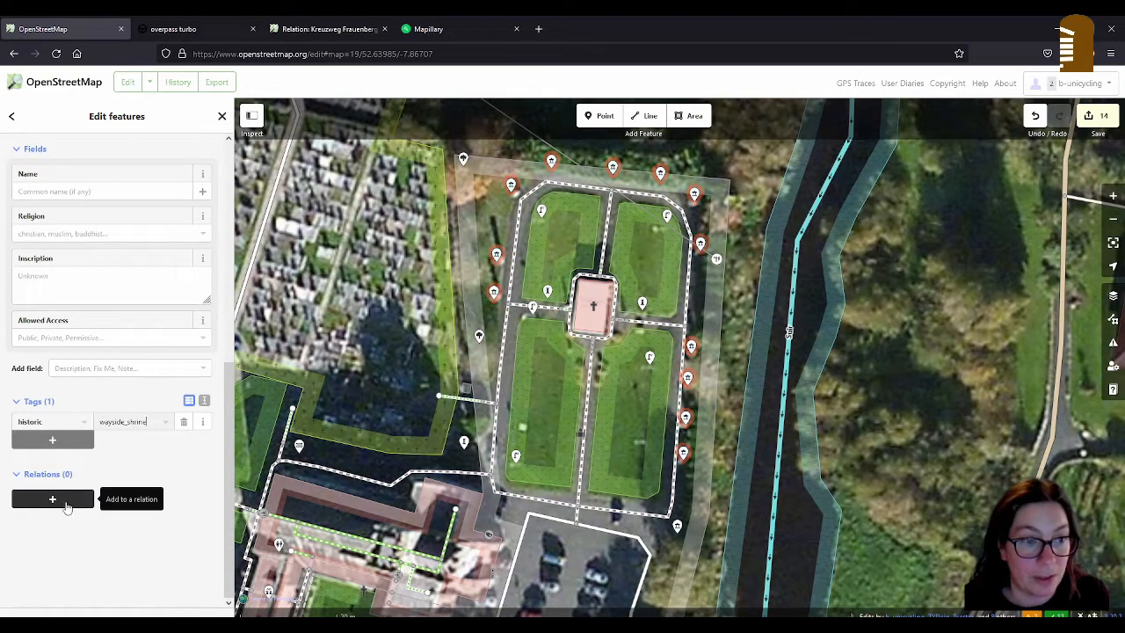
pyautogui.click(53, 499)
pyautogui.click(85, 496)
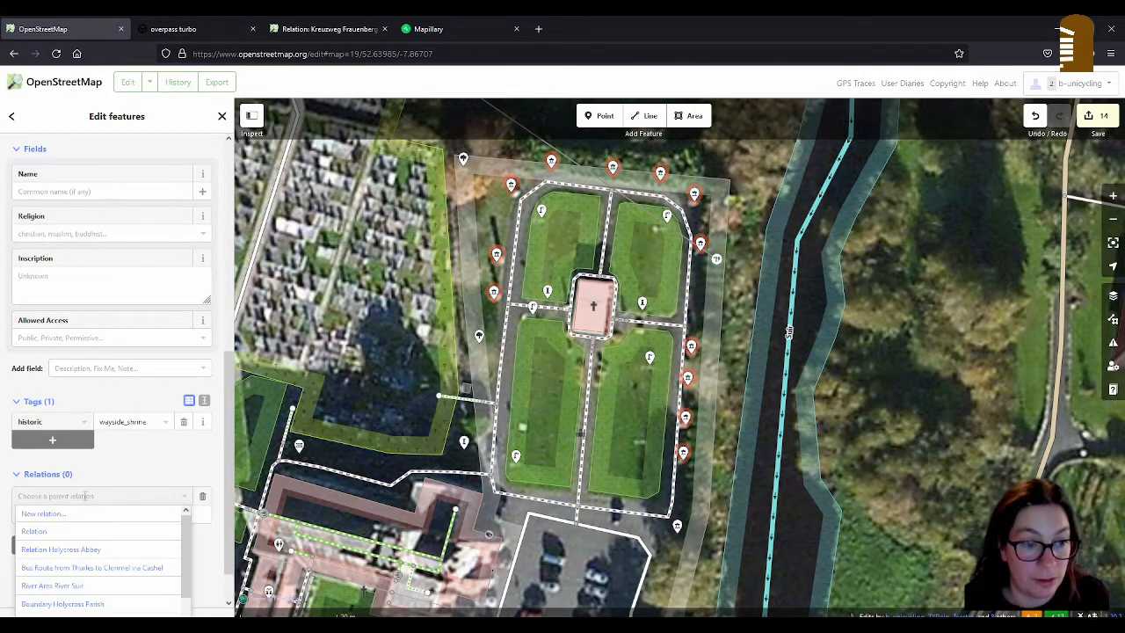
pyautogui.click(73, 532)
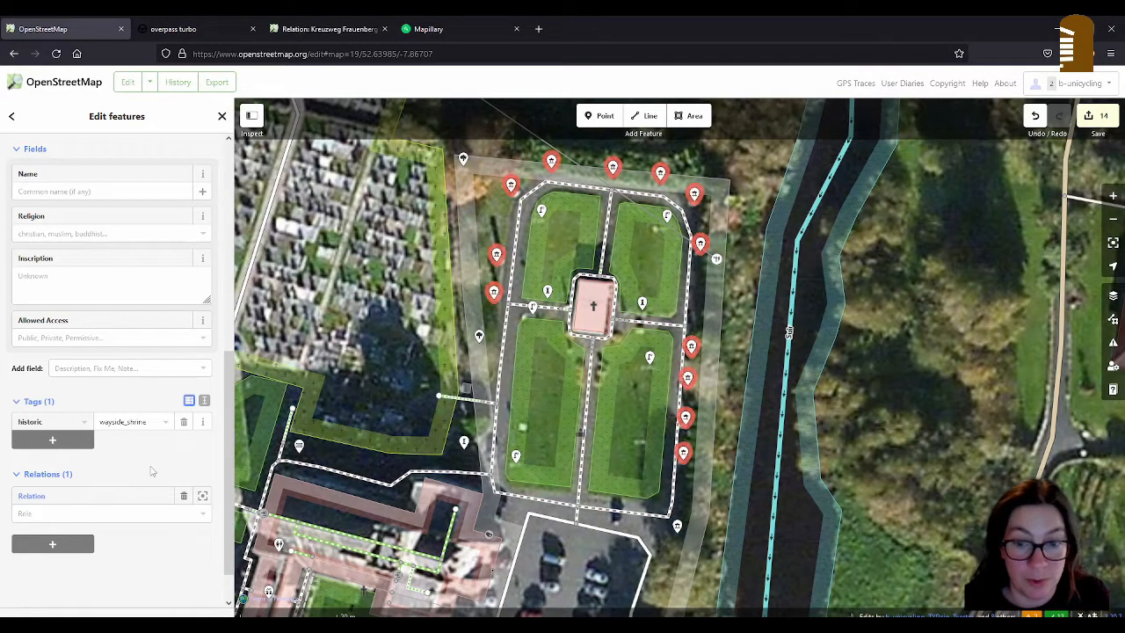
pyautogui.scroll(-1, 146, 455)
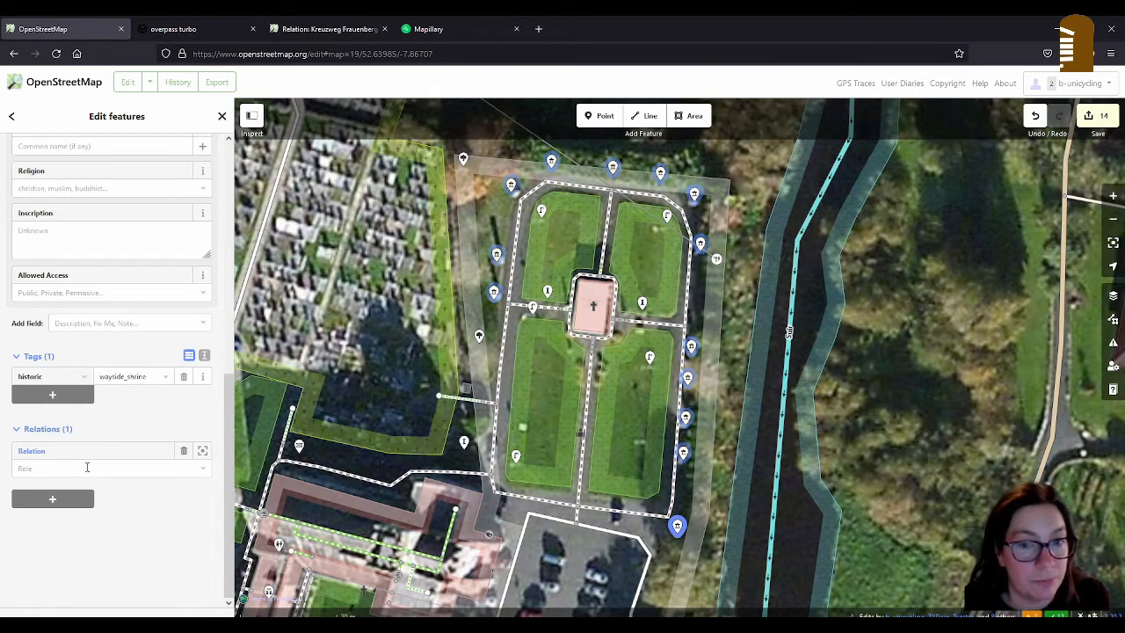
pyautogui.click(87, 467)
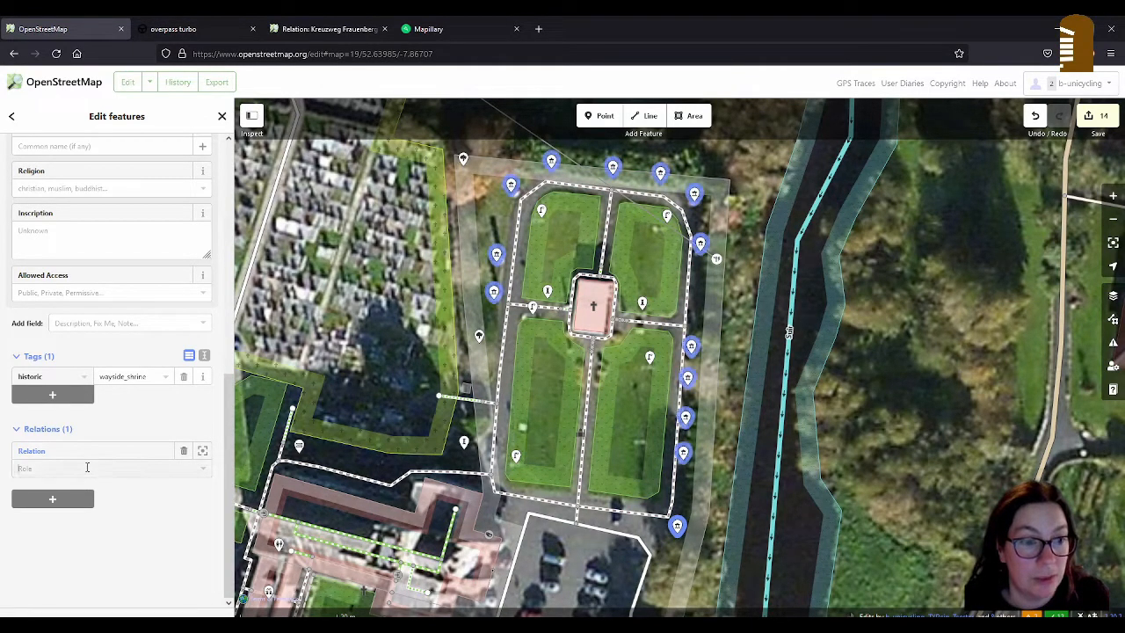
pyautogui.write('stop')
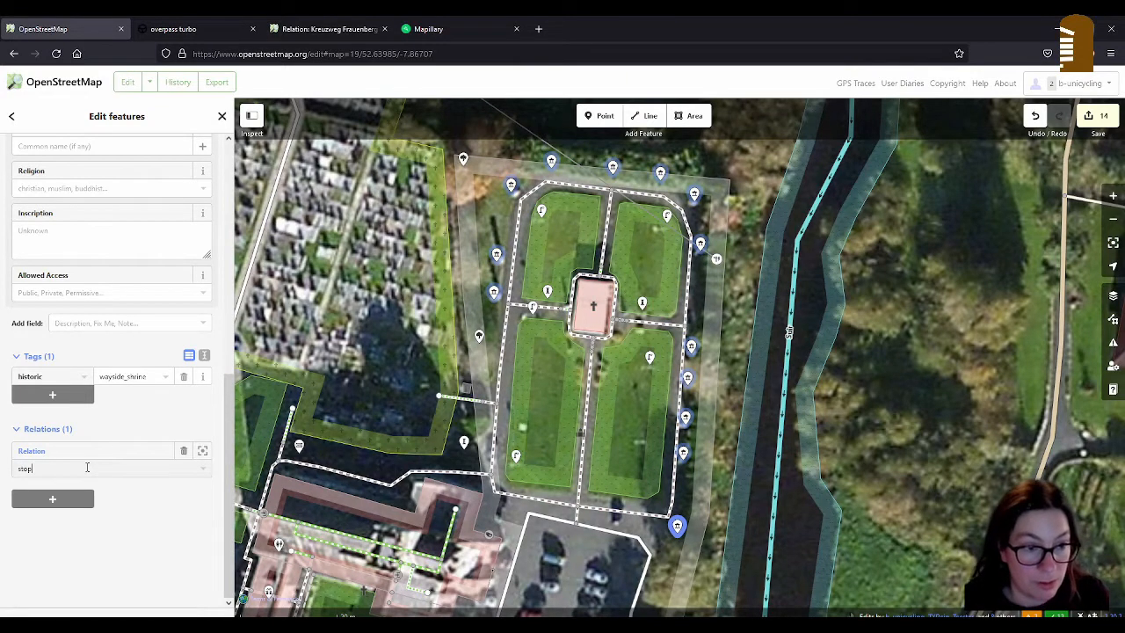
pyautogui.click(34, 452)
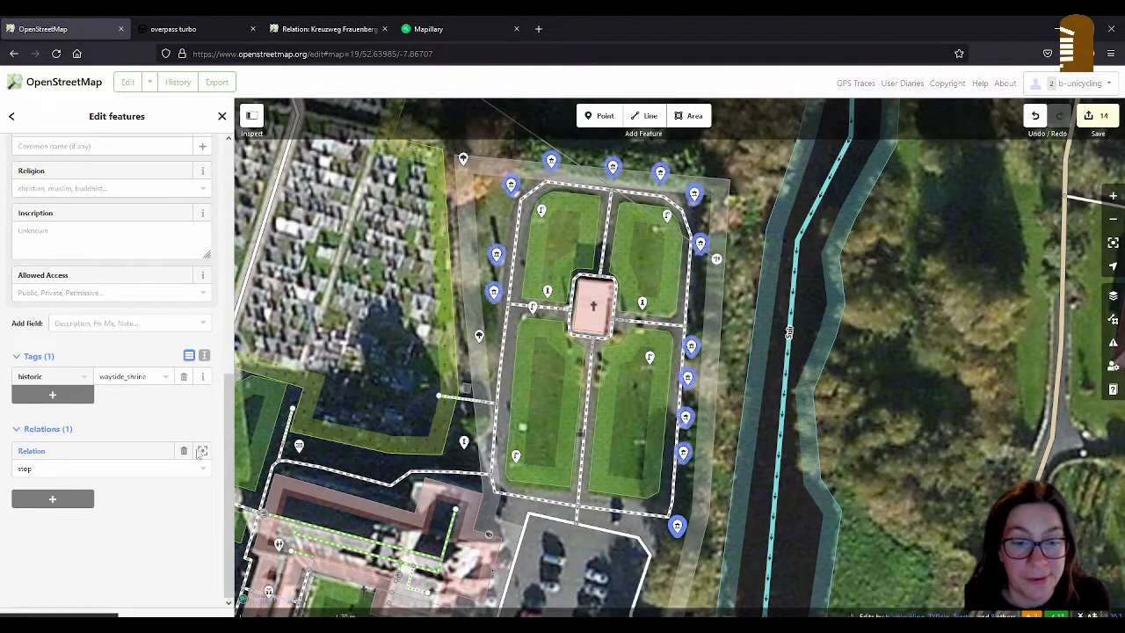
# - Open the new worship relation and name it "Stations of the Cross (Via Crucis)"
pyautogui.moveTo(387, 493); pyautogui.dragTo(505, 297)
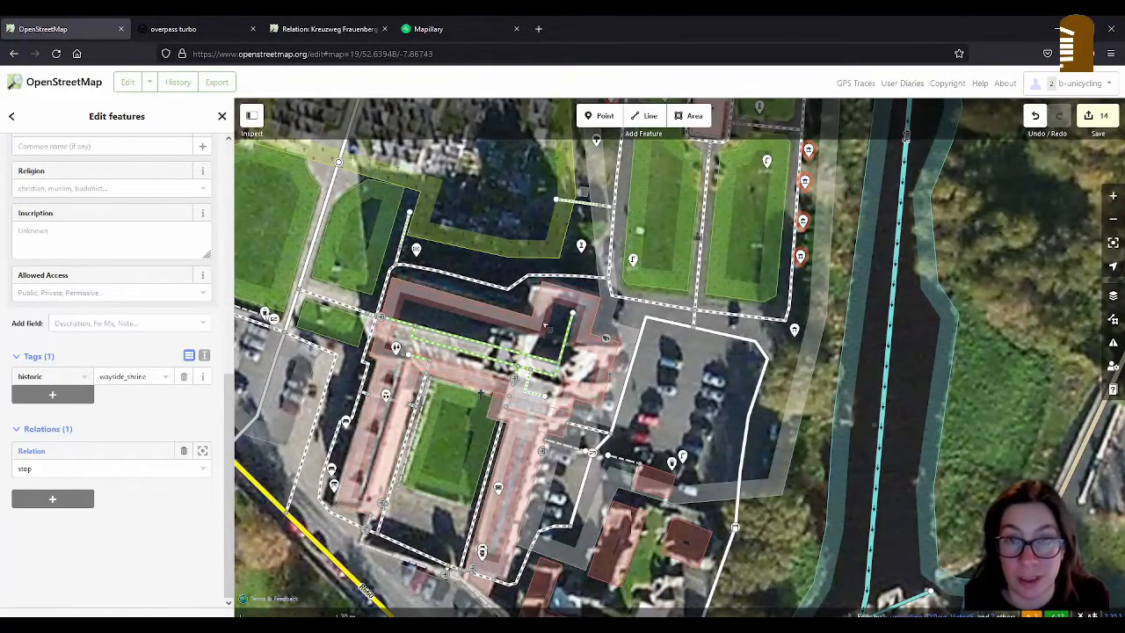
pyautogui.click(32, 451)
pyautogui.scroll(3, 107, 349)
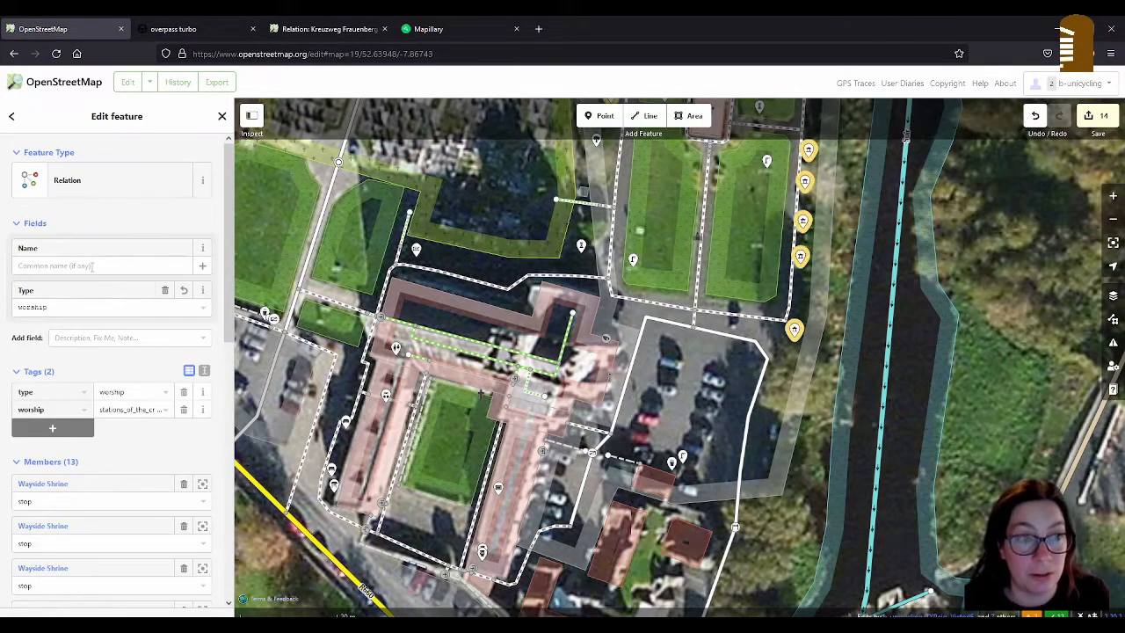
pyautogui.click(92, 266)
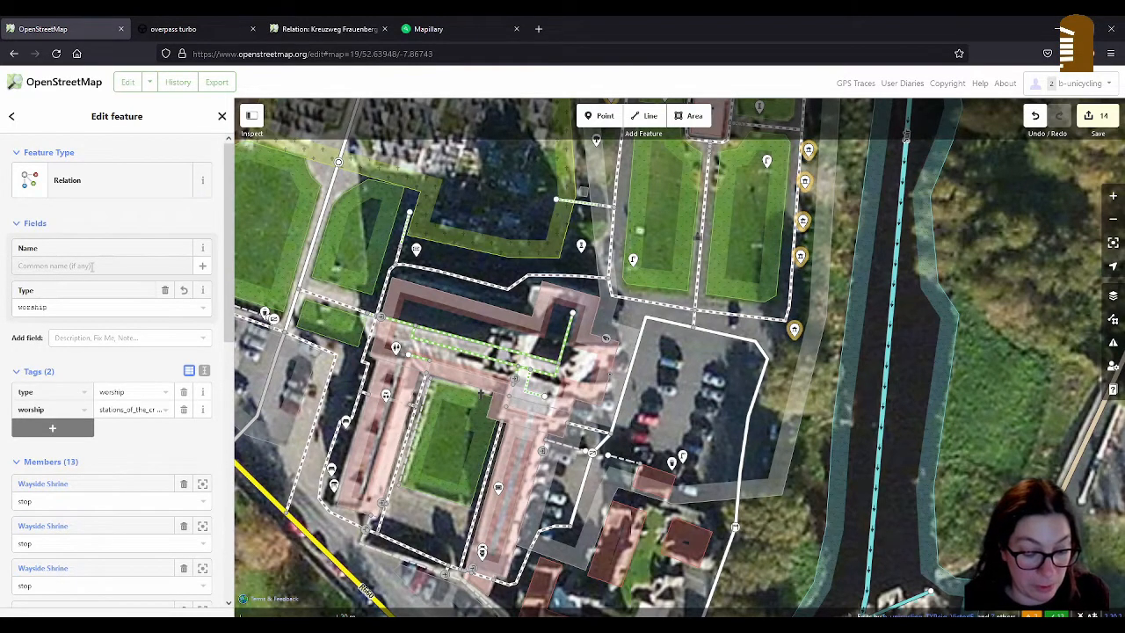
pyautogui.write('stations')
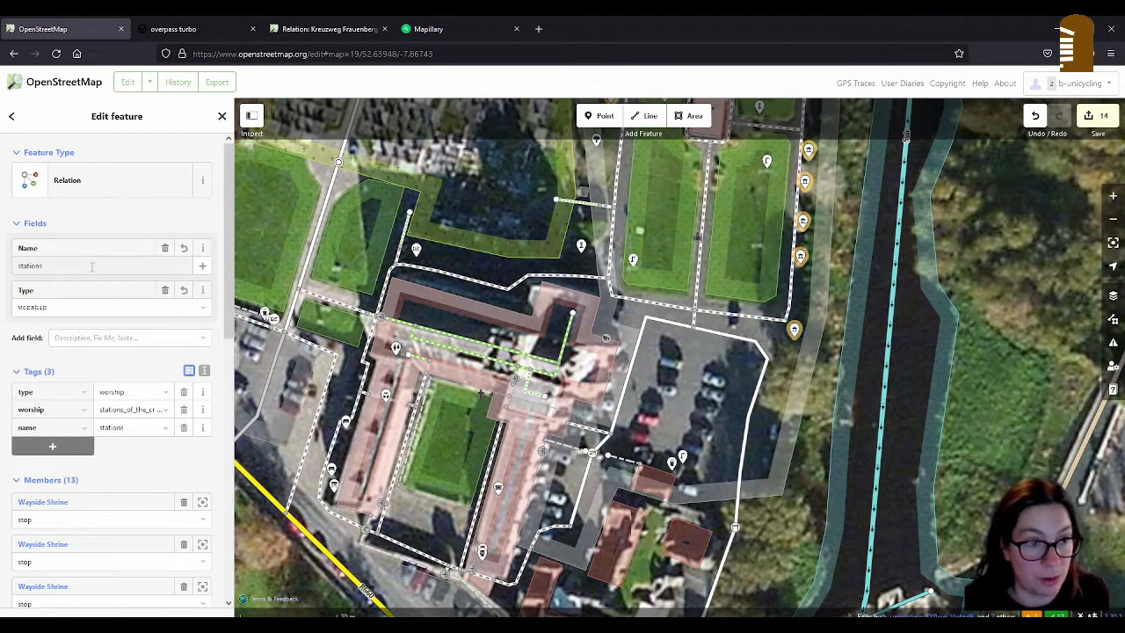
pyautogui.write(' of the Cro')
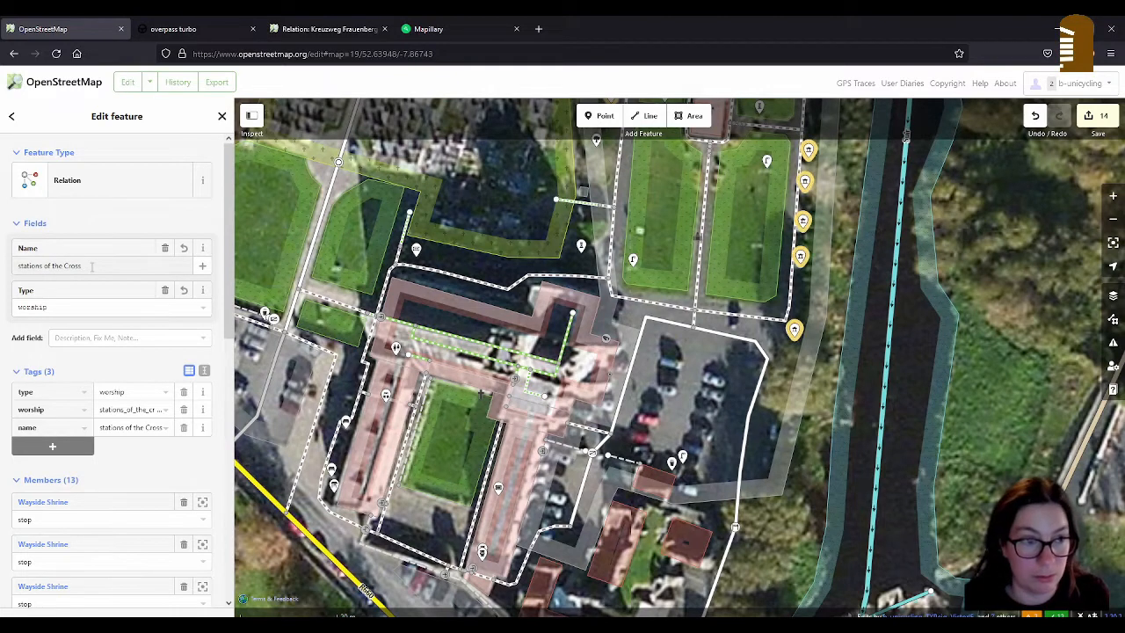
pyautogui.write('ss')
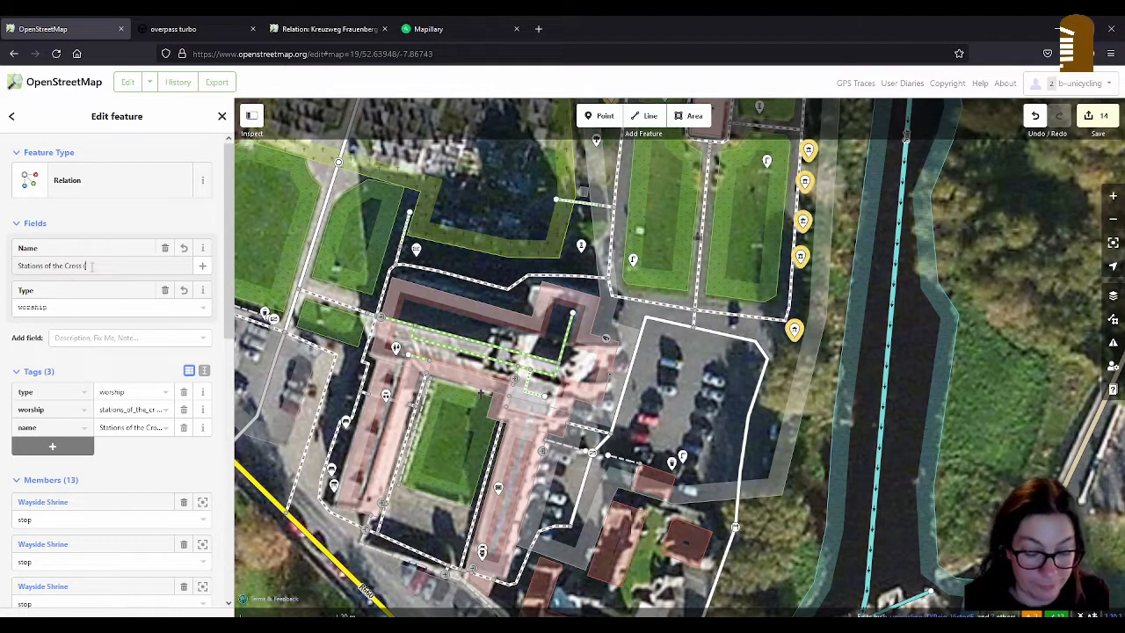
pyautogui.write(' (Via Crucis)')
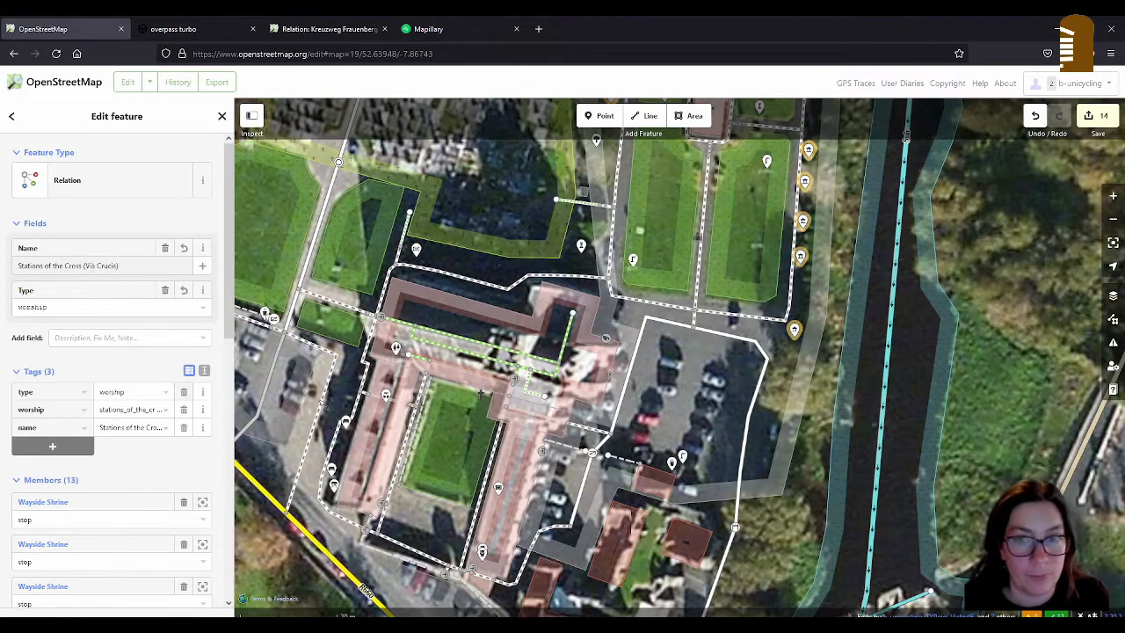
# - Review the relation's member list and compare it with the shrines placed around the garden
pyautogui.moveTo(680, 412); pyautogui.dragTo(618, 585)
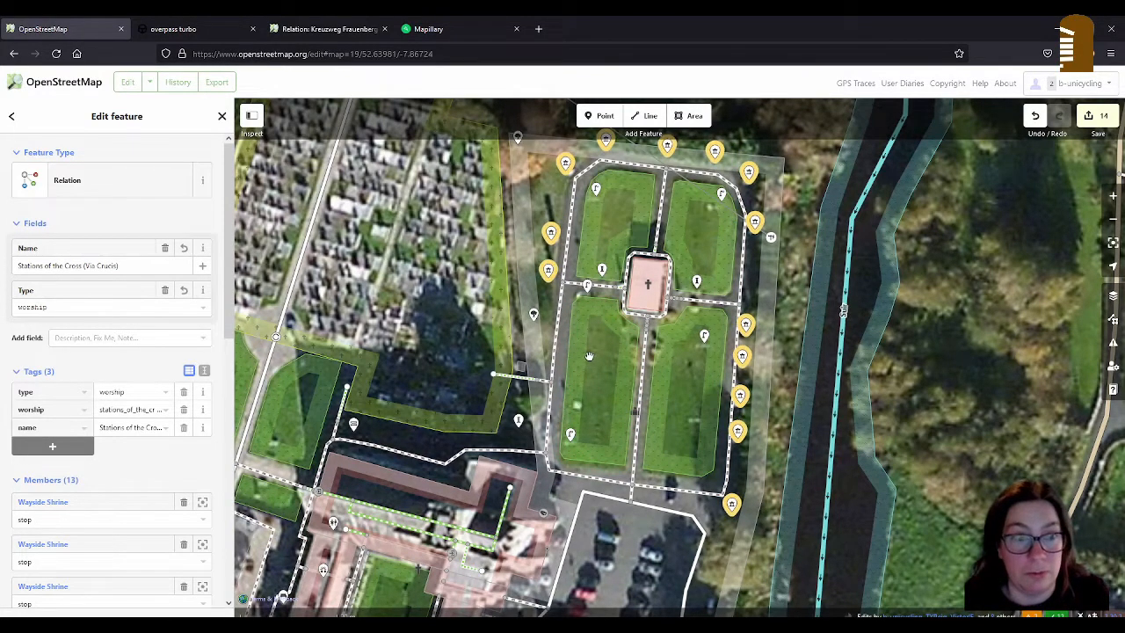
pyautogui.scroll(-5, 152, 431)
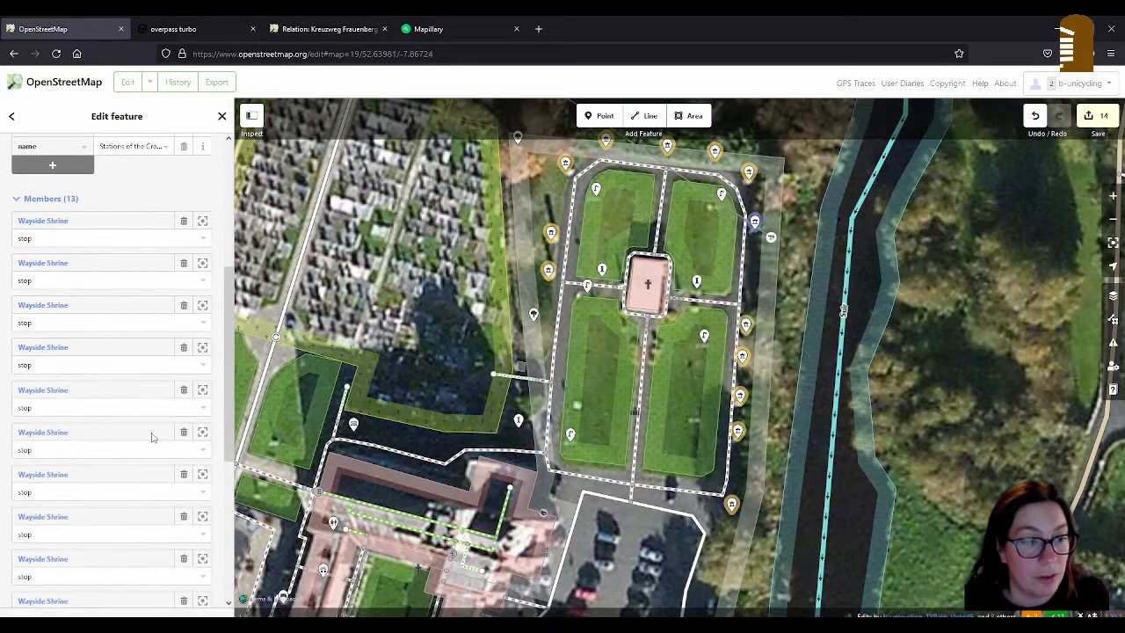
pyautogui.scroll(-4, 154, 433)
pyautogui.scroll(6, 154, 432)
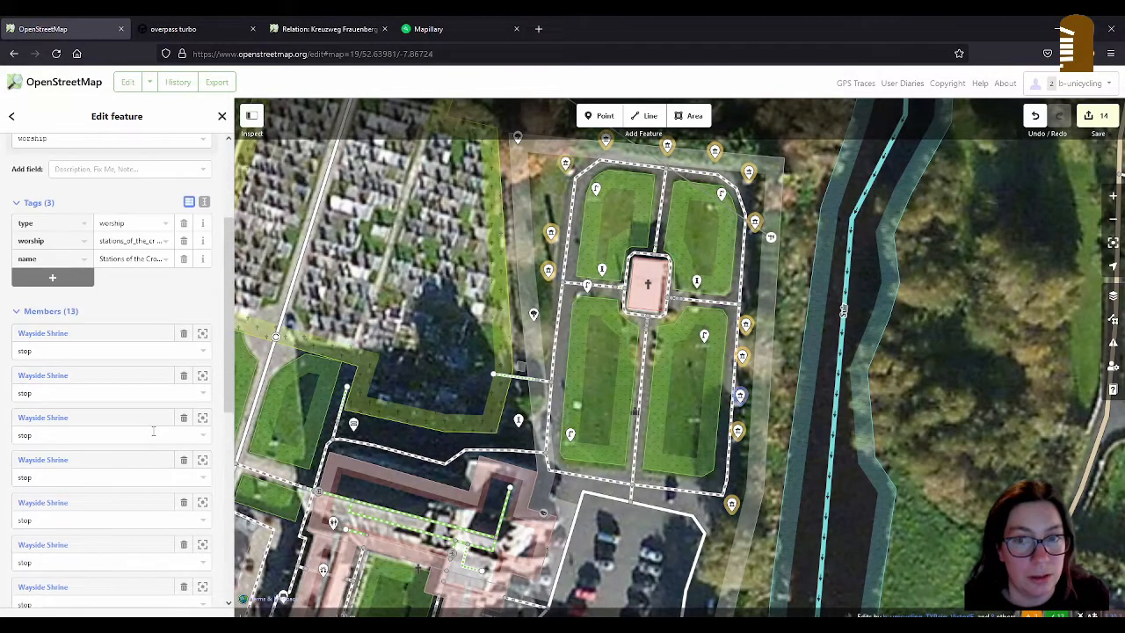
pyautogui.scroll(3, 153, 431)
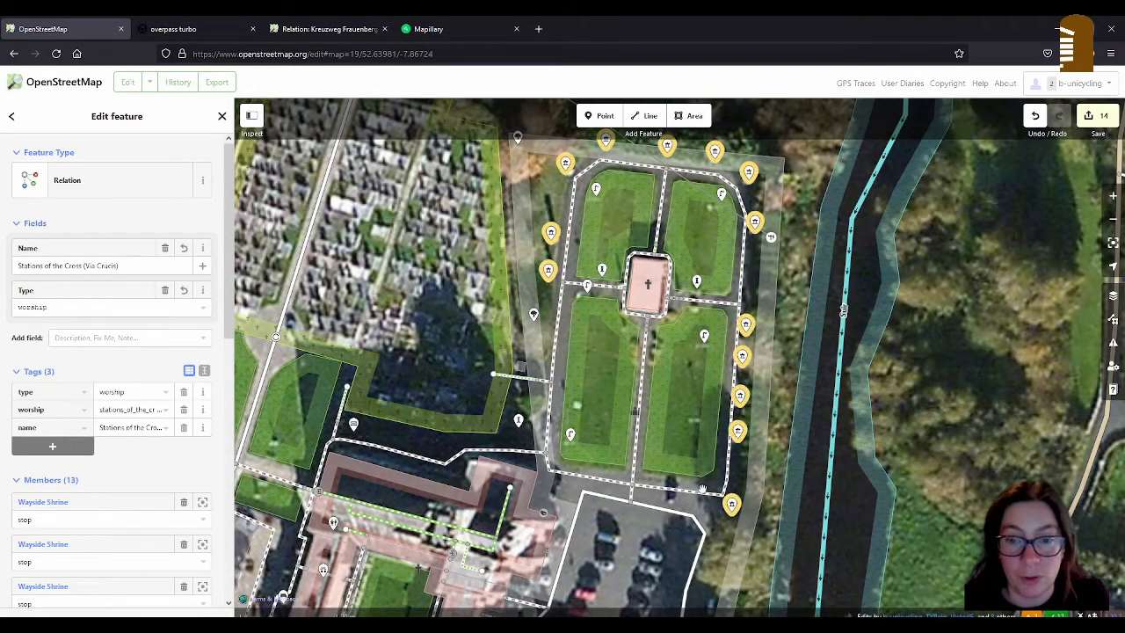
# - Split the garden's outer footpath loop at its two corners beside the car park
pyautogui.click(729, 472)
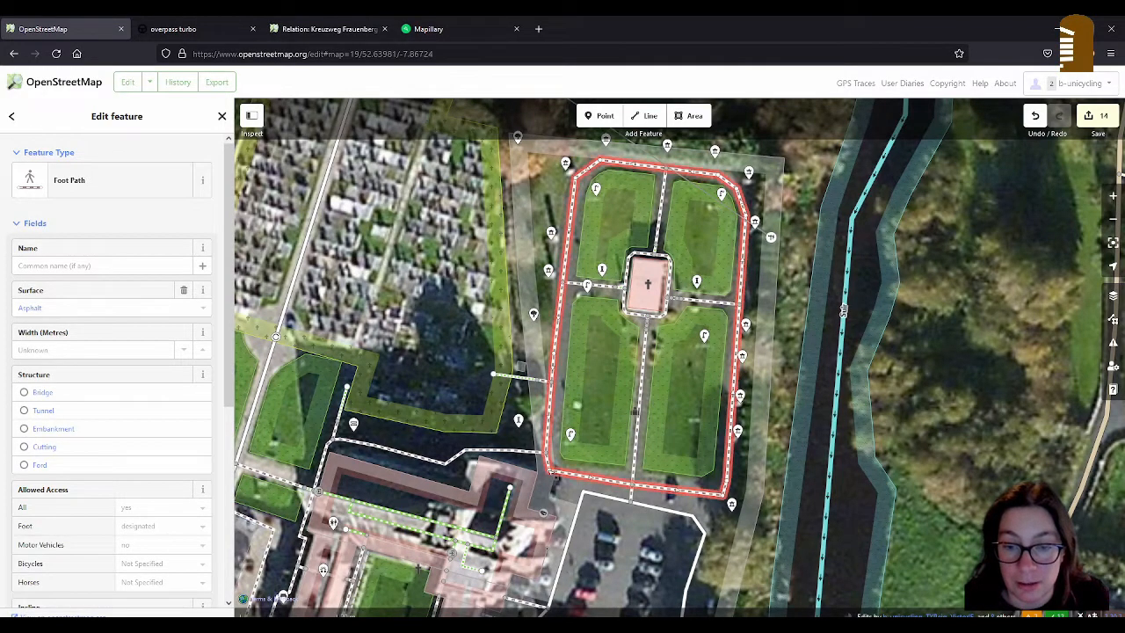
pyautogui.rightClick(732, 503)
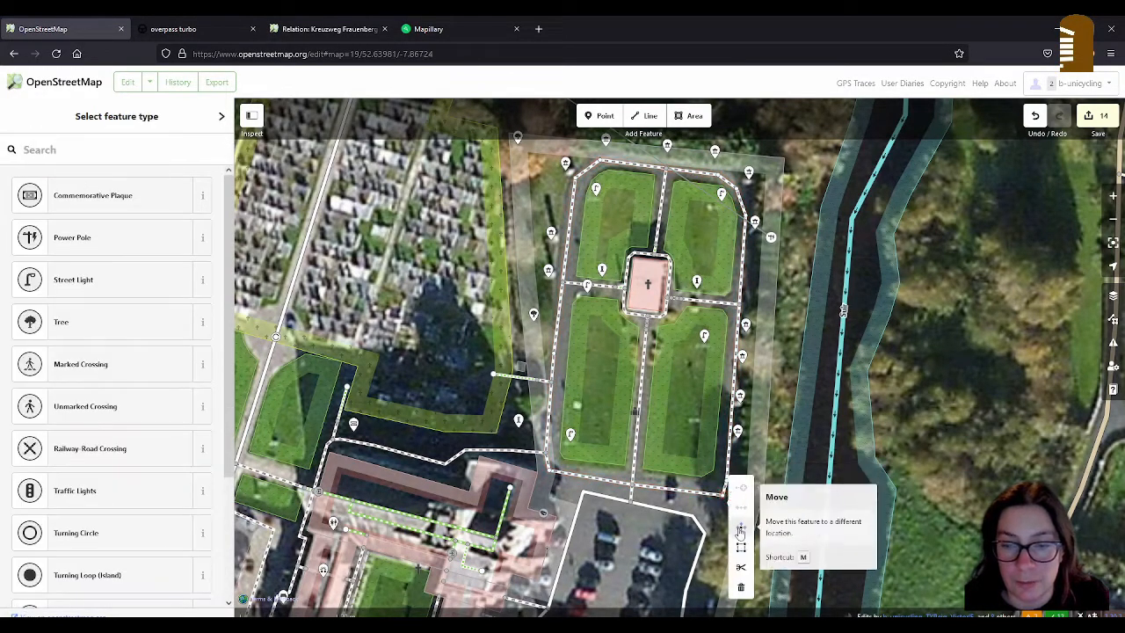
pyautogui.click(745, 571)
pyautogui.rightClick(554, 477)
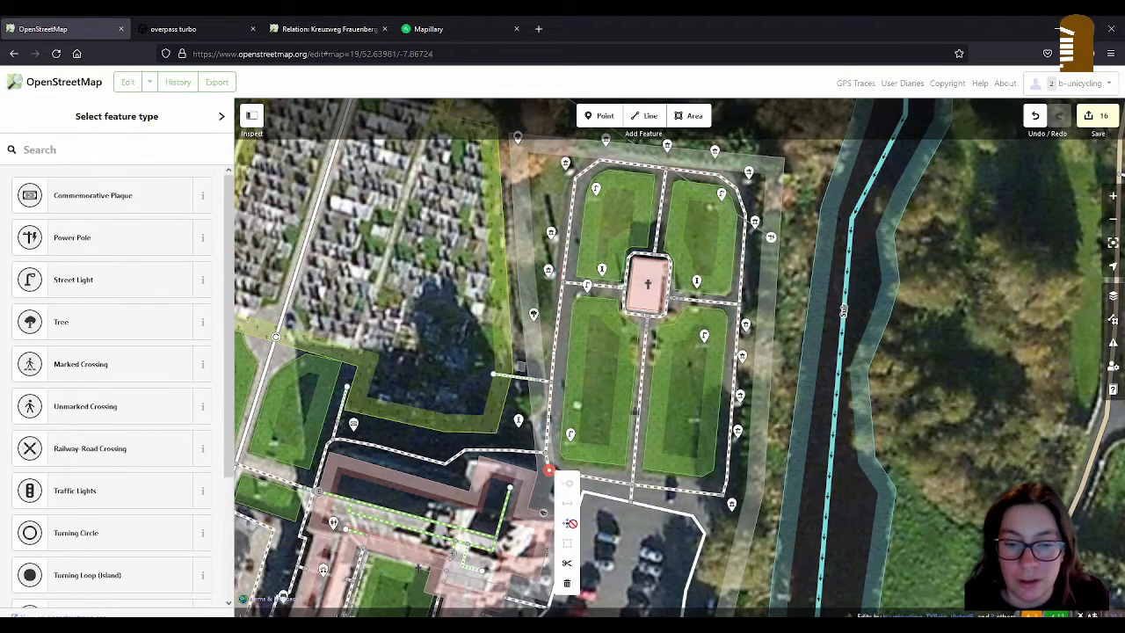
pyautogui.click(573, 543)
pyautogui.press('Escape')
# - Select the two outer footpath segments beside the shrines, excluding the car park side, and add them to the Stations of the Cross (Via Crucis) relation
pyautogui.click(727, 481)
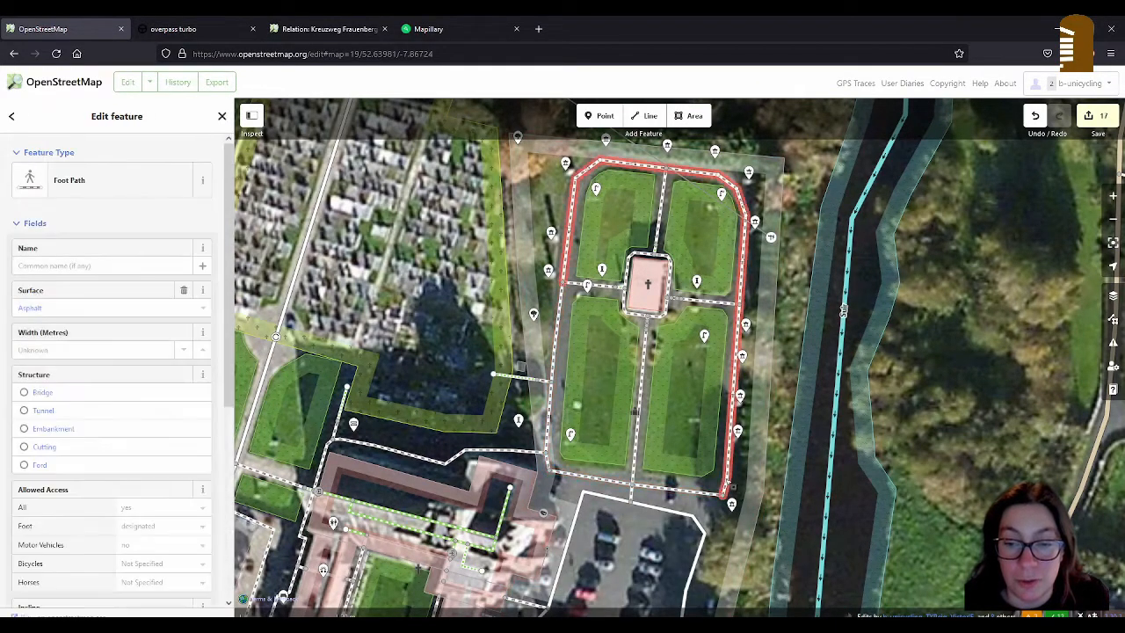
pyautogui.keyDown('shift'); pyautogui.click(563, 302); pyautogui.keyUp('shift')
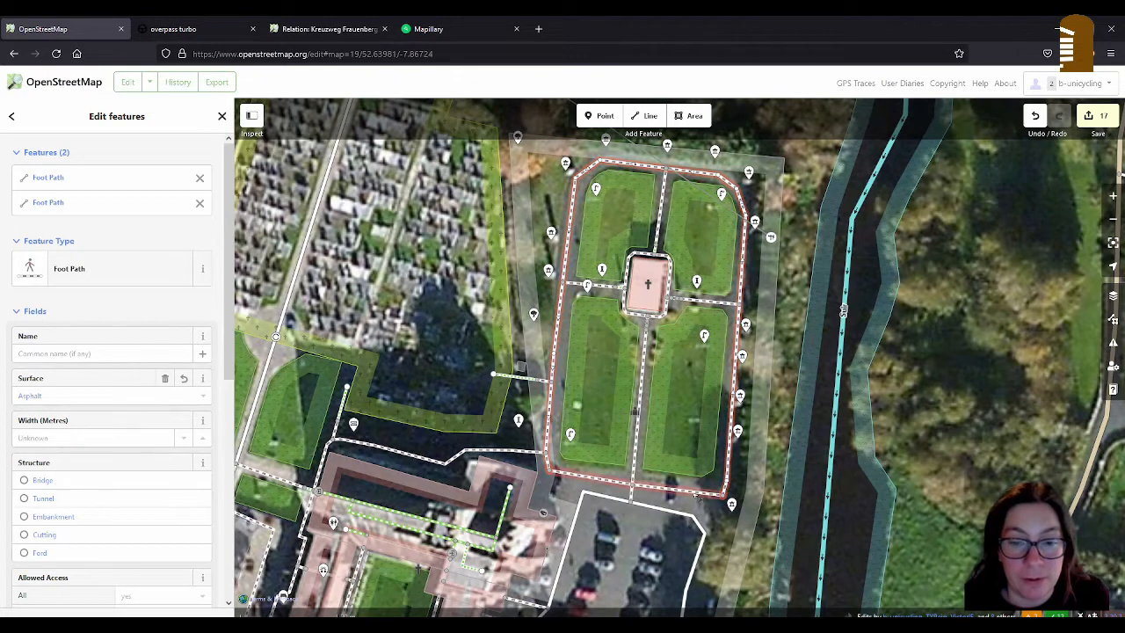
pyautogui.keyDown('shift'); pyautogui.click(698, 493); pyautogui.keyUp('shift')
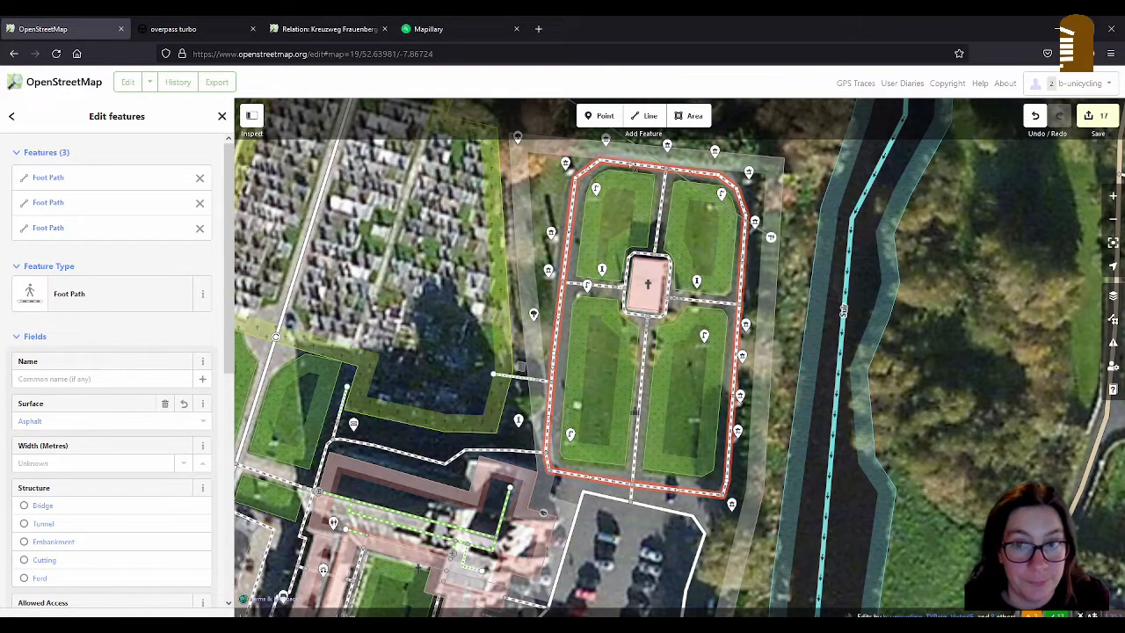
pyautogui.click(671, 495)
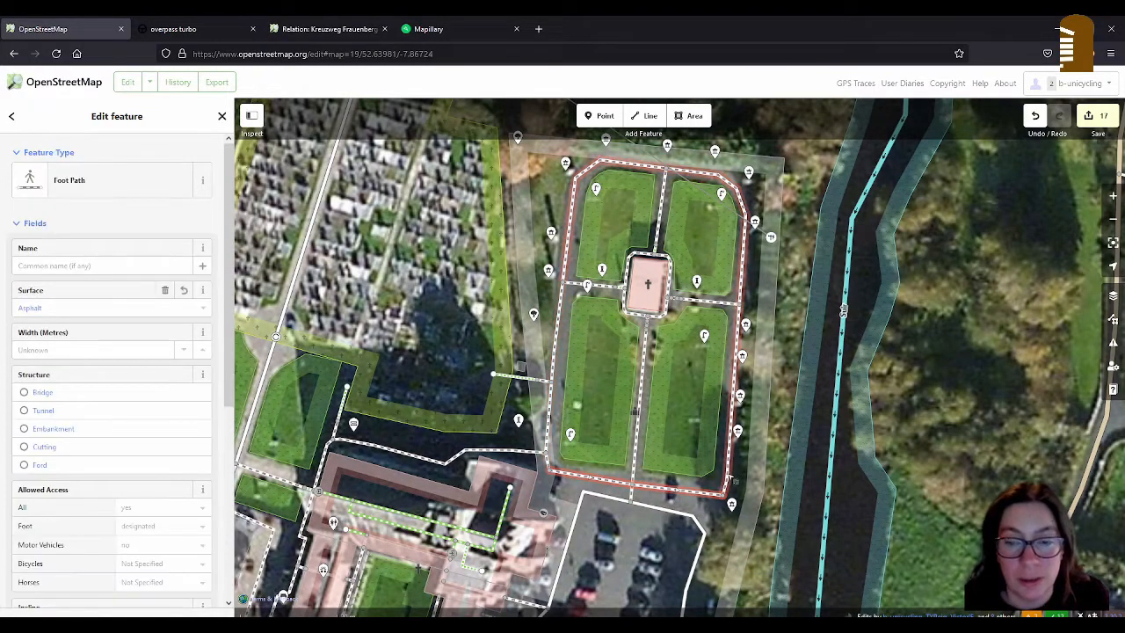
pyautogui.keyDown('shift'); pyautogui.click(556, 354); pyautogui.keyUp('shift')
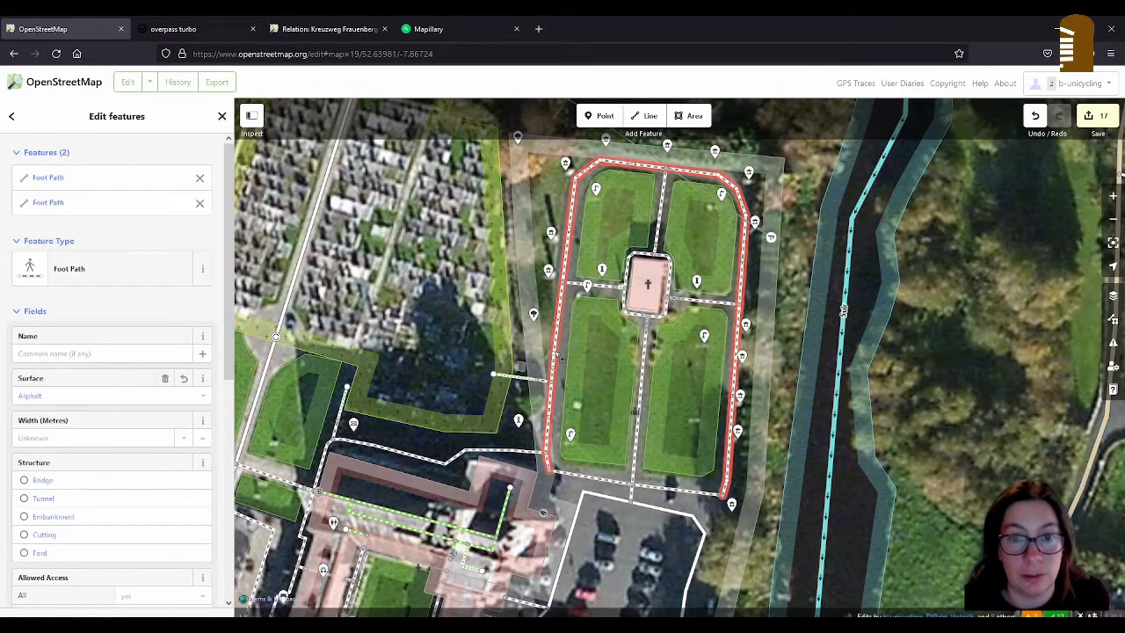
pyautogui.scroll(-5, 146, 405)
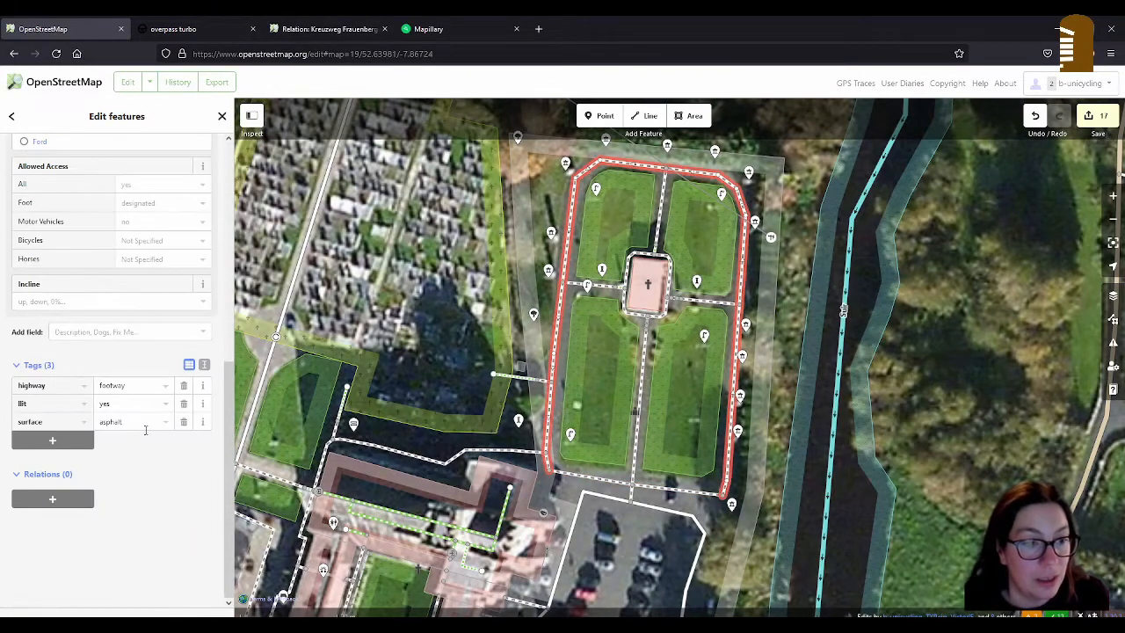
pyautogui.click(77, 499)
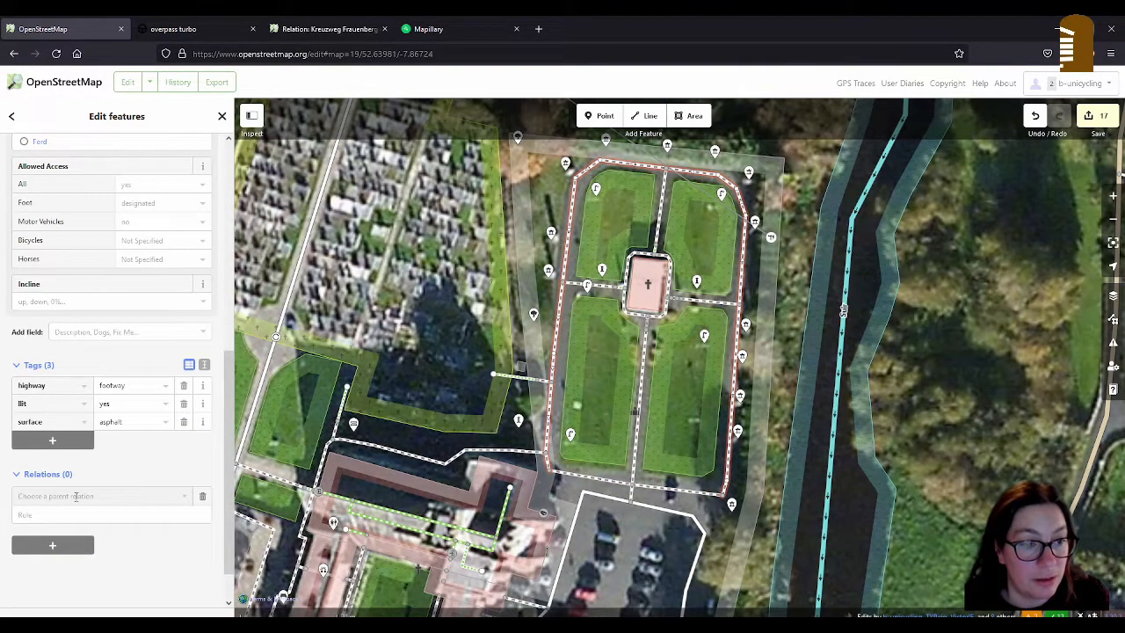
pyautogui.click(77, 498)
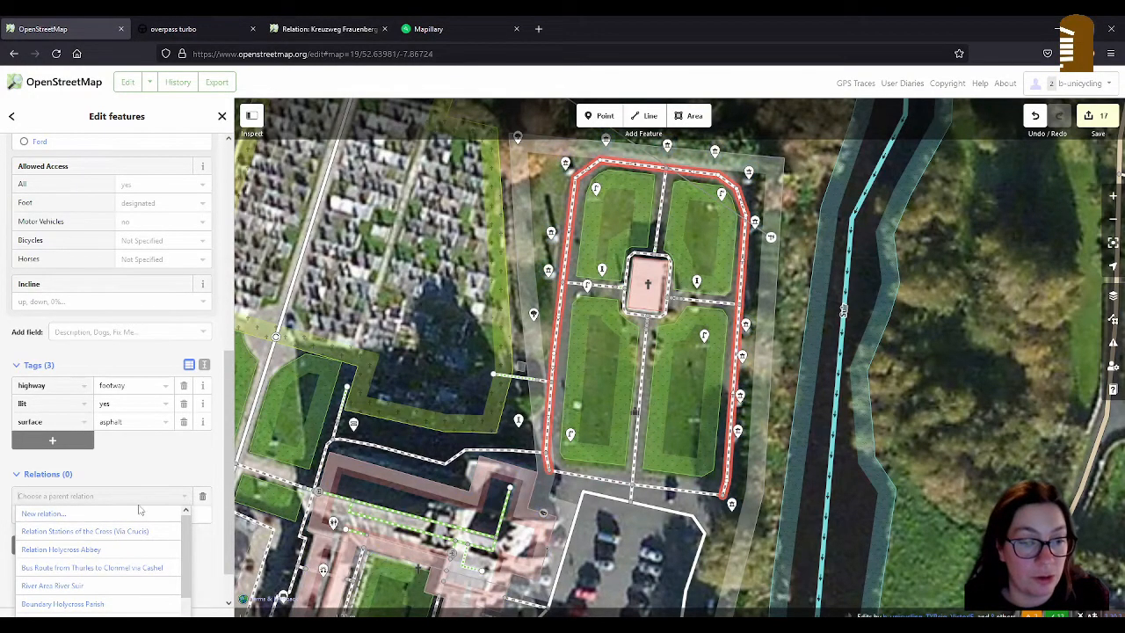
pyautogui.scroll(-1, 138, 508)
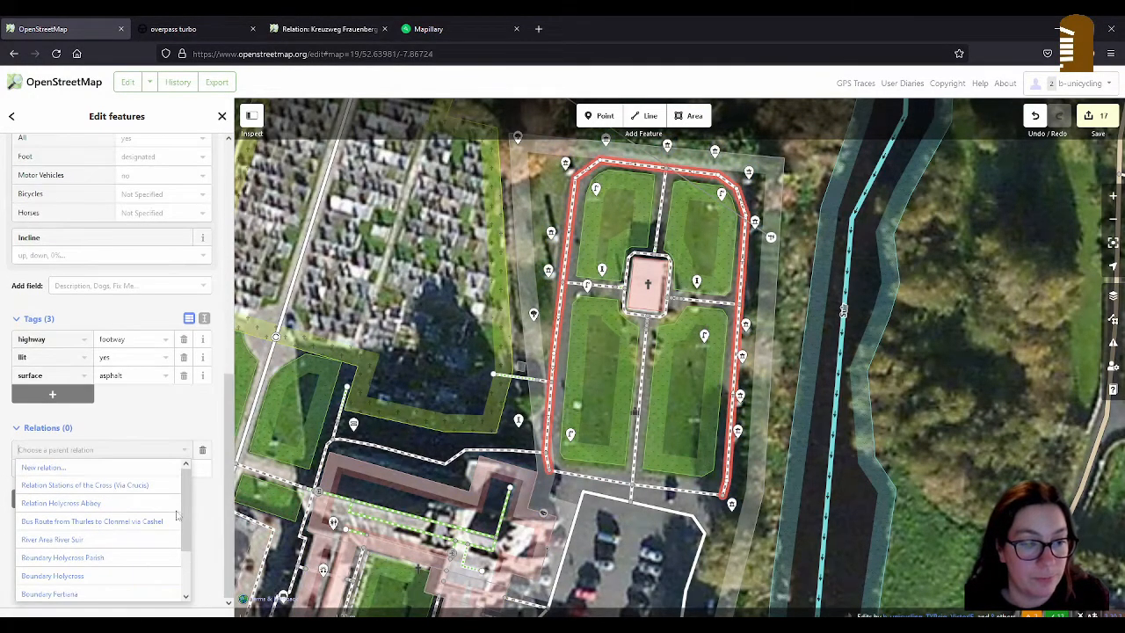
pyautogui.click(107, 487)
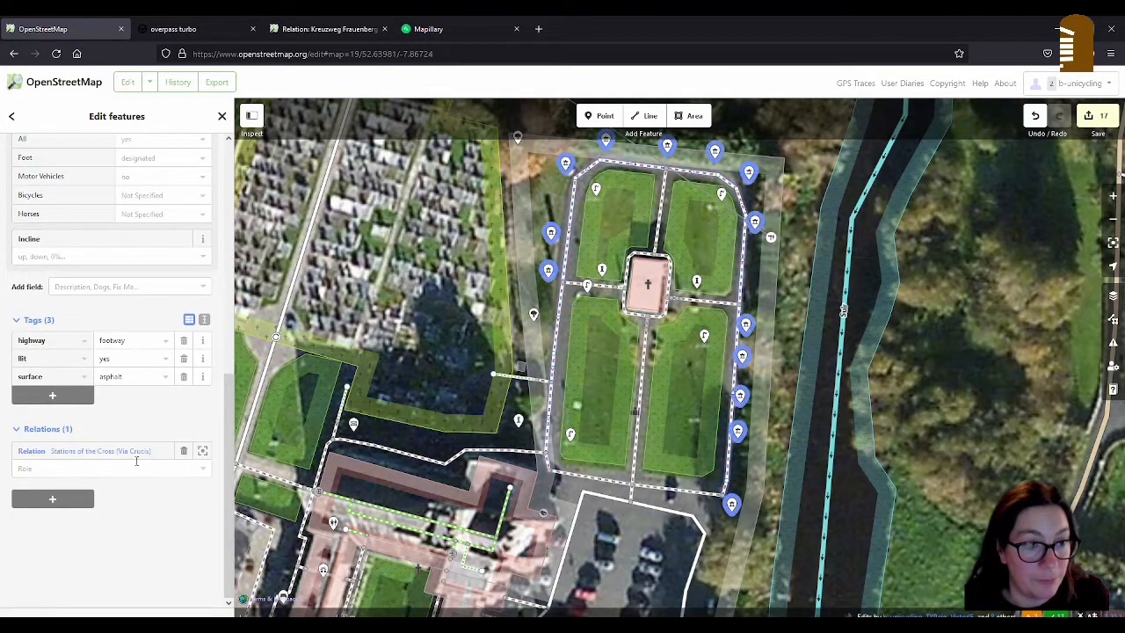
# - Give both footpath segments the role route in the relation and correct their misspelled lighting tag key to lit
pyautogui.write('route')
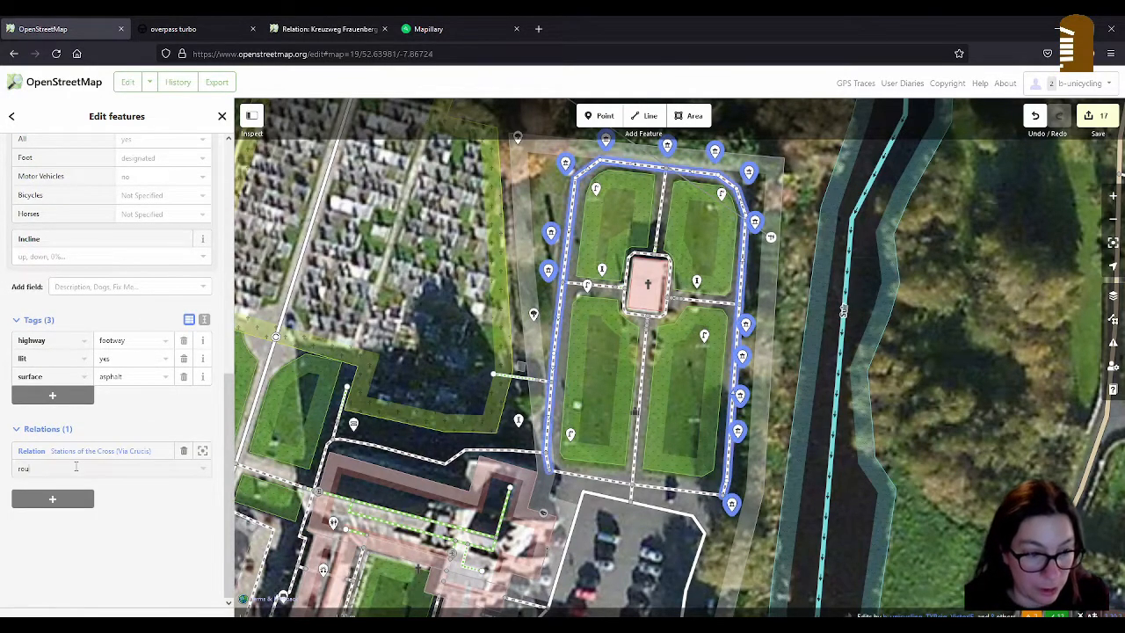
pyautogui.click(134, 533)
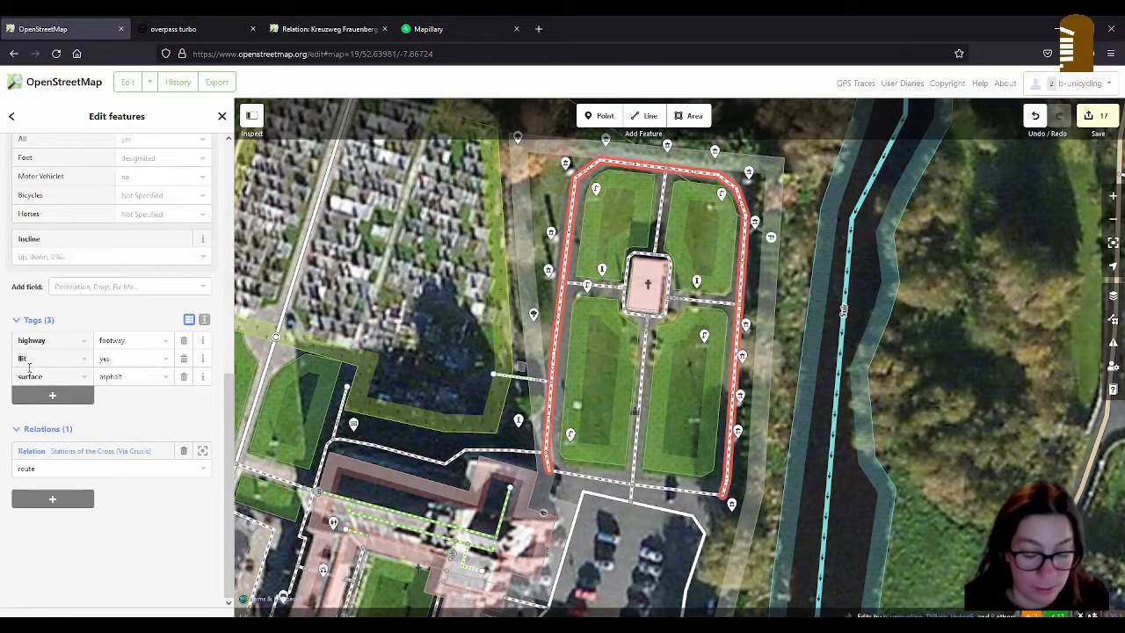
pyautogui.press('BackSpace')
pyautogui.click(156, 402)
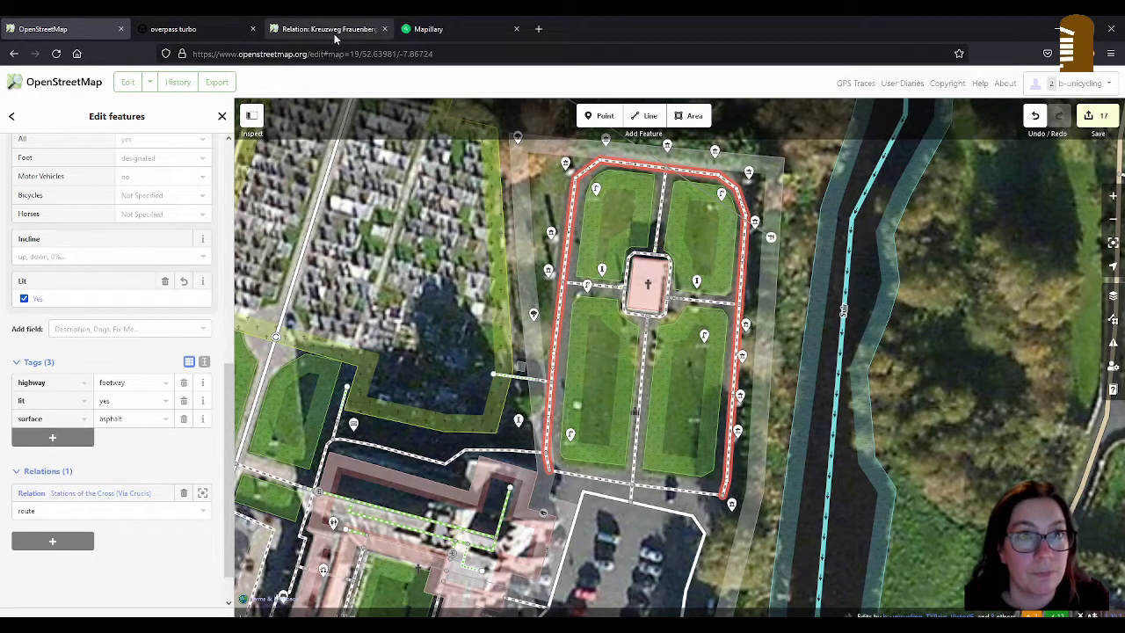
# - Open the Stations of the Cross (Via Crucis) relation and compare its tags with those of the Kreuzweg Frauenberg relation
pyautogui.click(335, 35)
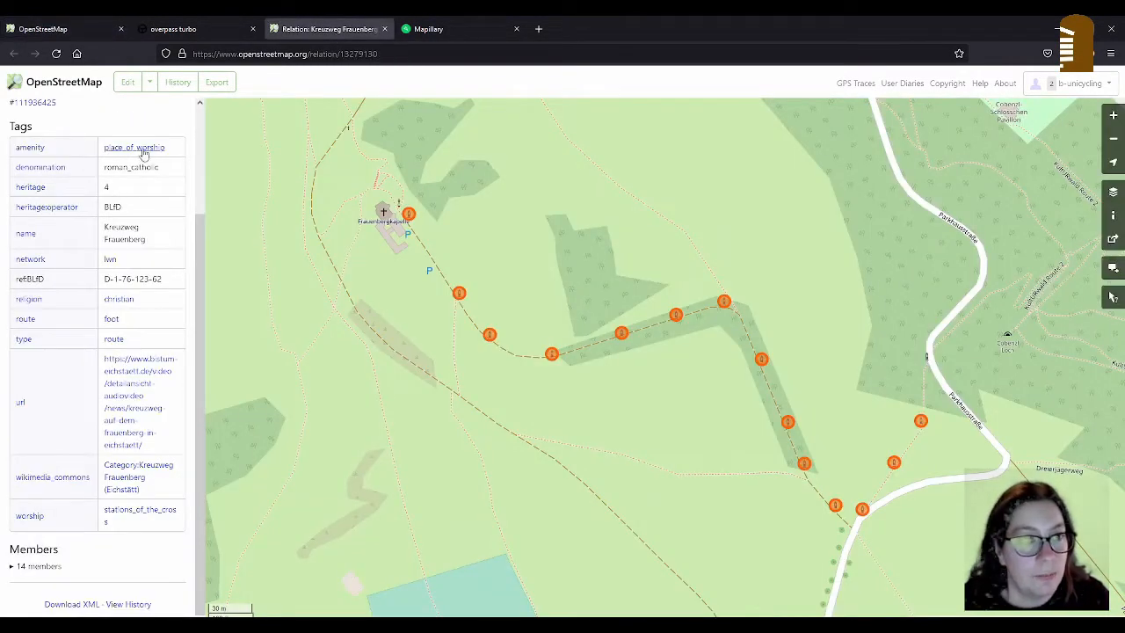
pyautogui.click(70, 32)
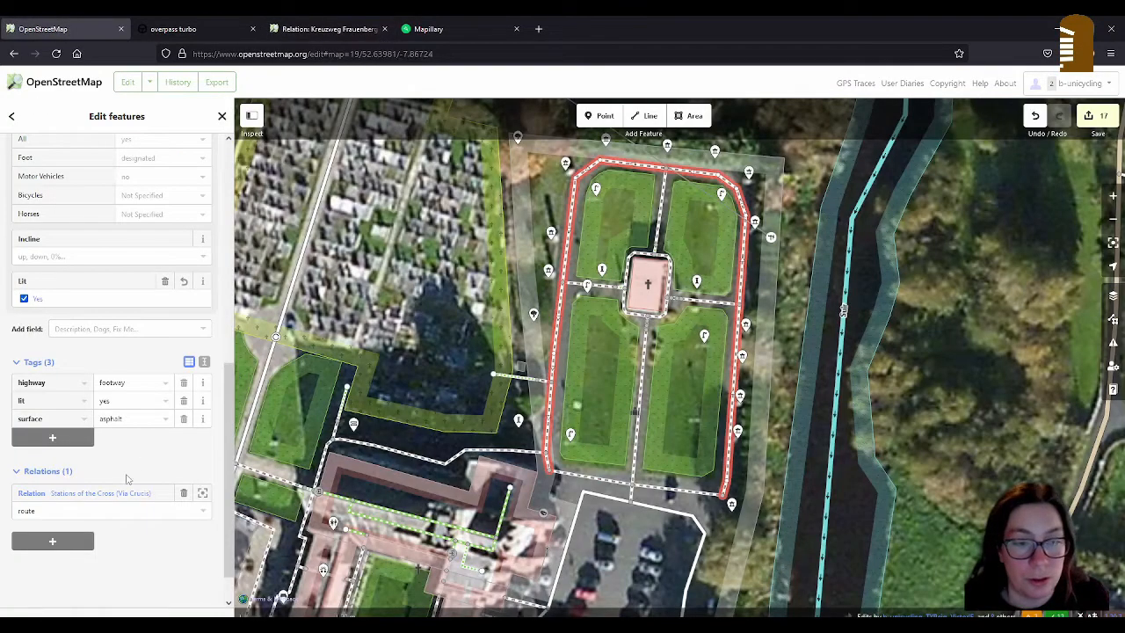
pyautogui.click(98, 493)
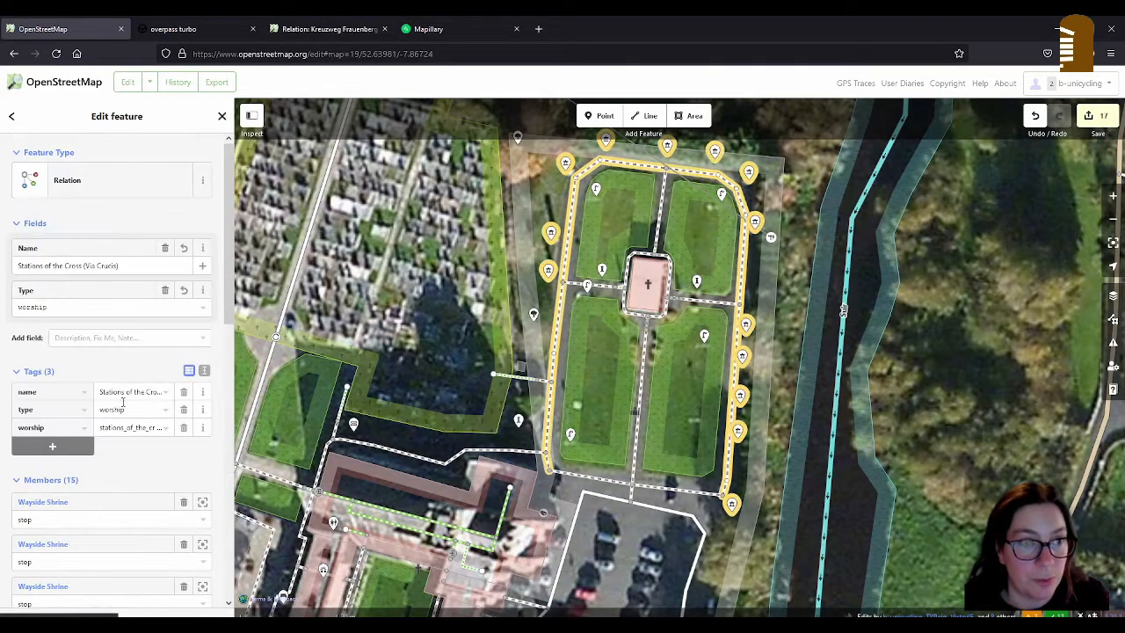
pyautogui.click(334, 29)
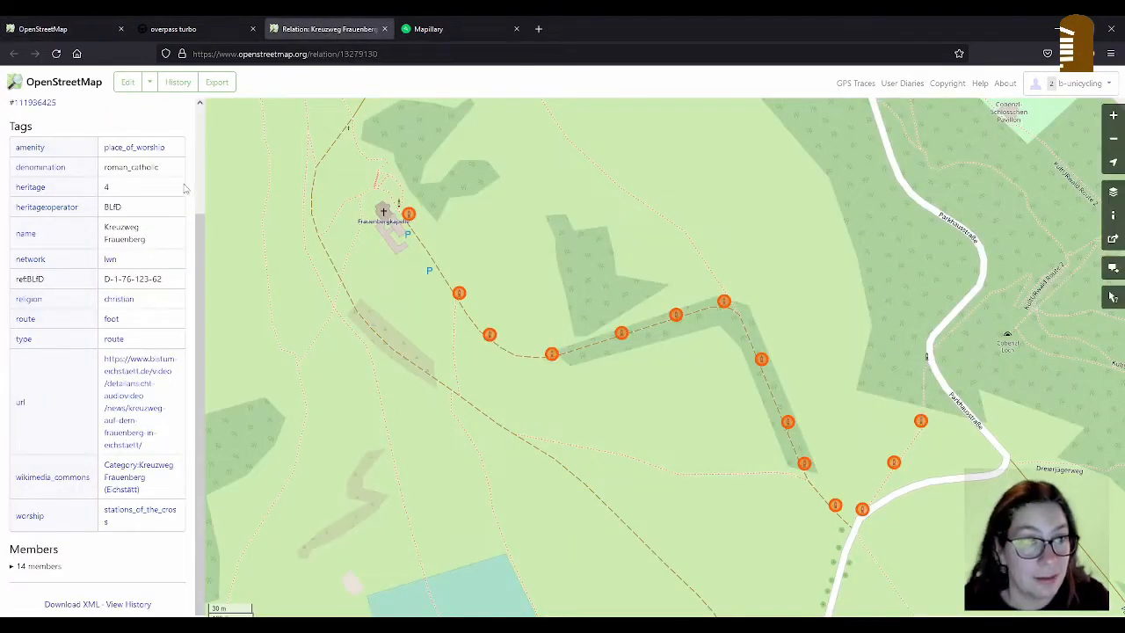
pyautogui.click(475, 30)
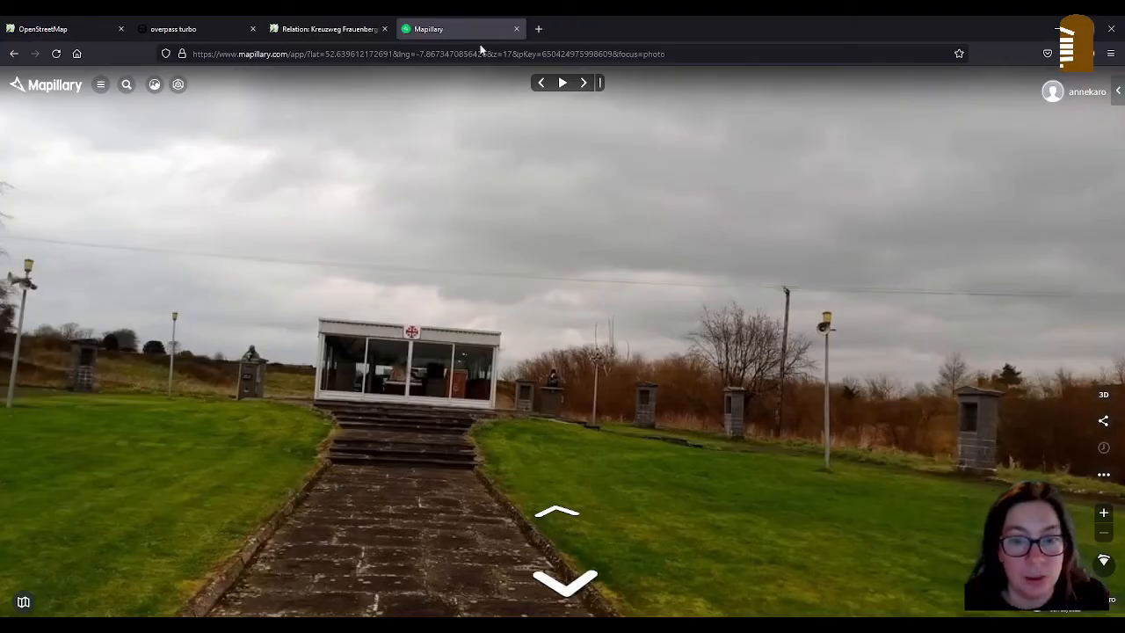
pyautogui.click(24, 602)
pyautogui.click(177, 564)
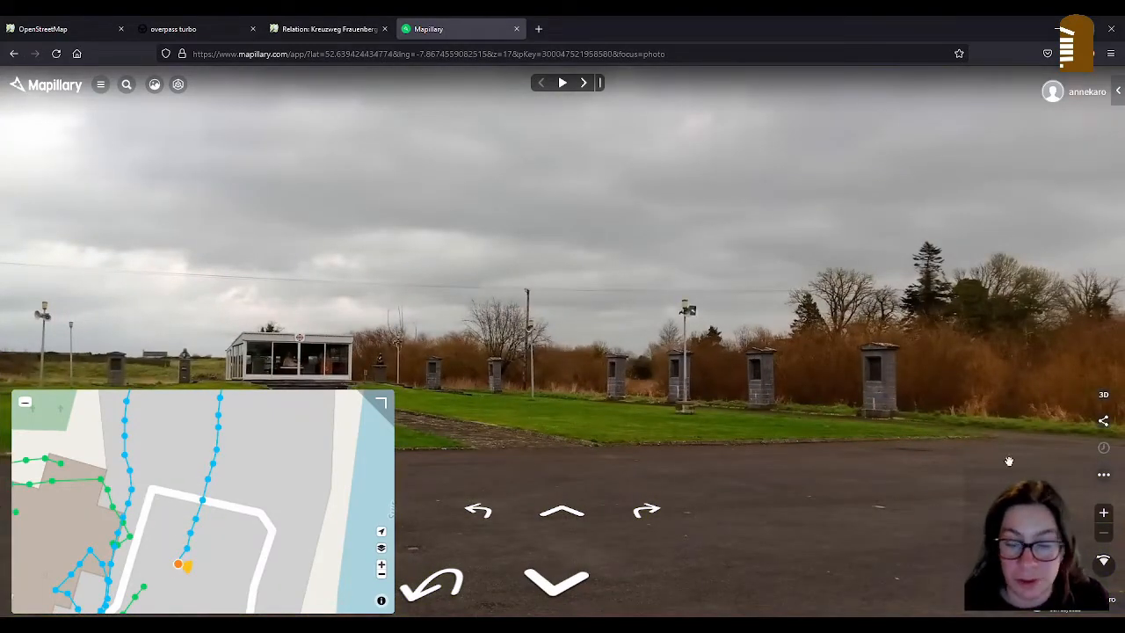
pyautogui.click(1105, 476)
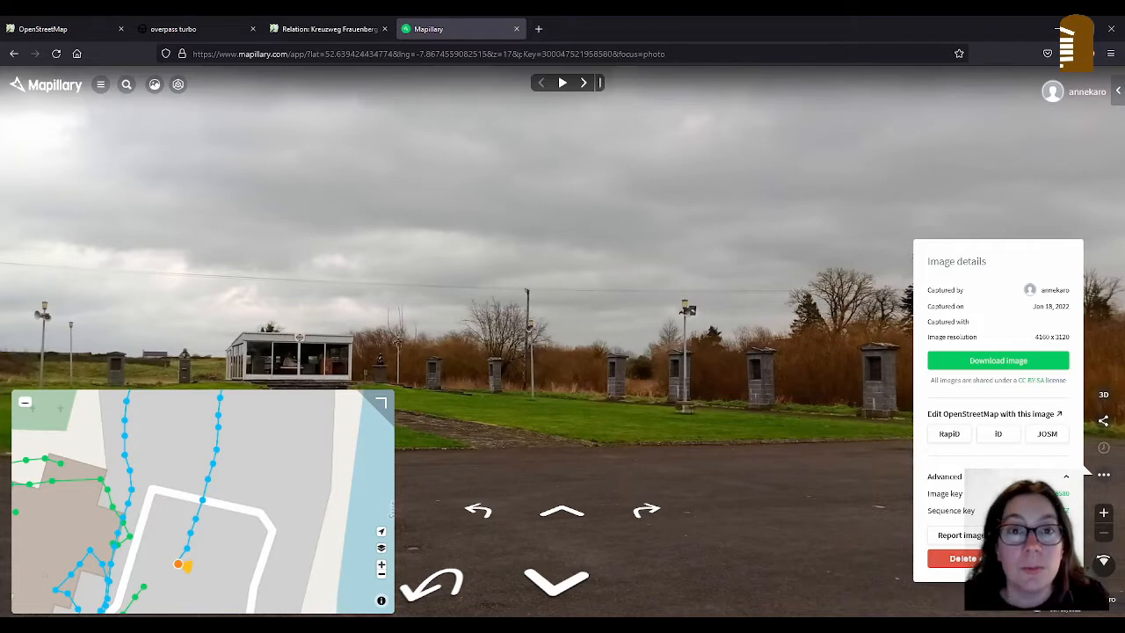
pyautogui.moveTo(542, 53); pyautogui.dragTo(619, 54)
pyautogui.hotkey('ctrl', 'c')
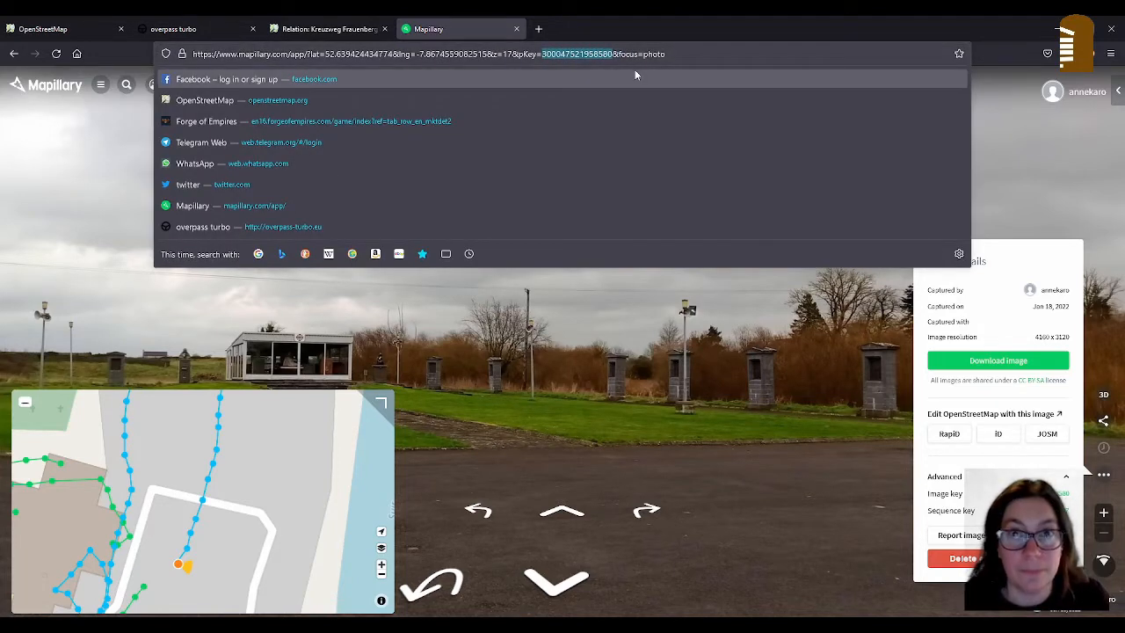
pyautogui.click(316, 29)
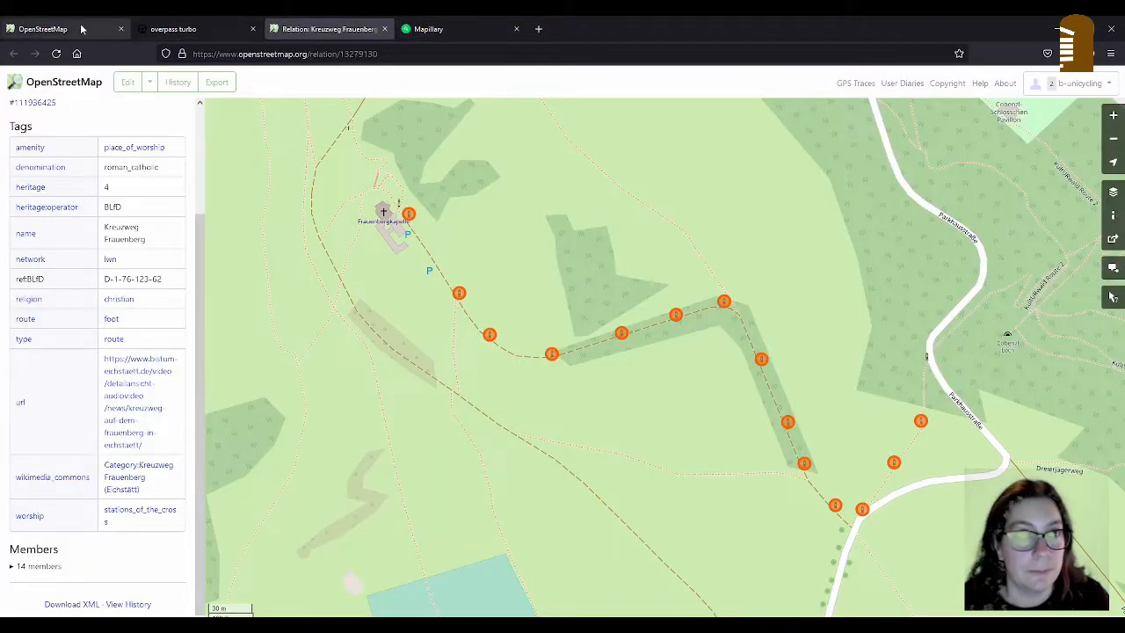
pyautogui.click(44, 29)
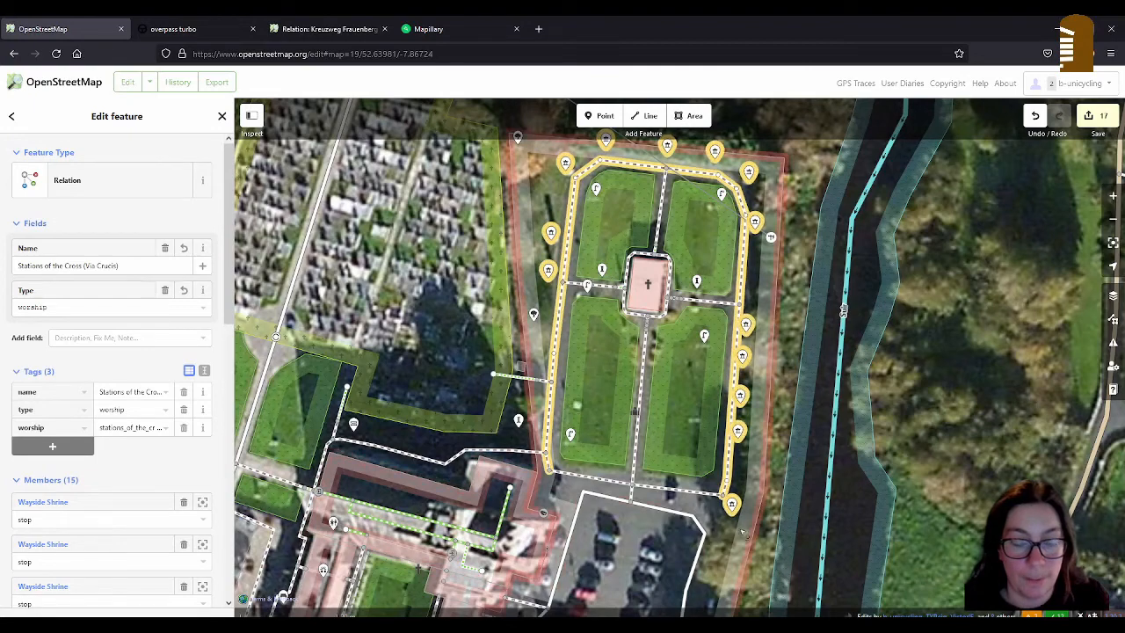
pyautogui.click(78, 447)
pyautogui.write('mapillary')
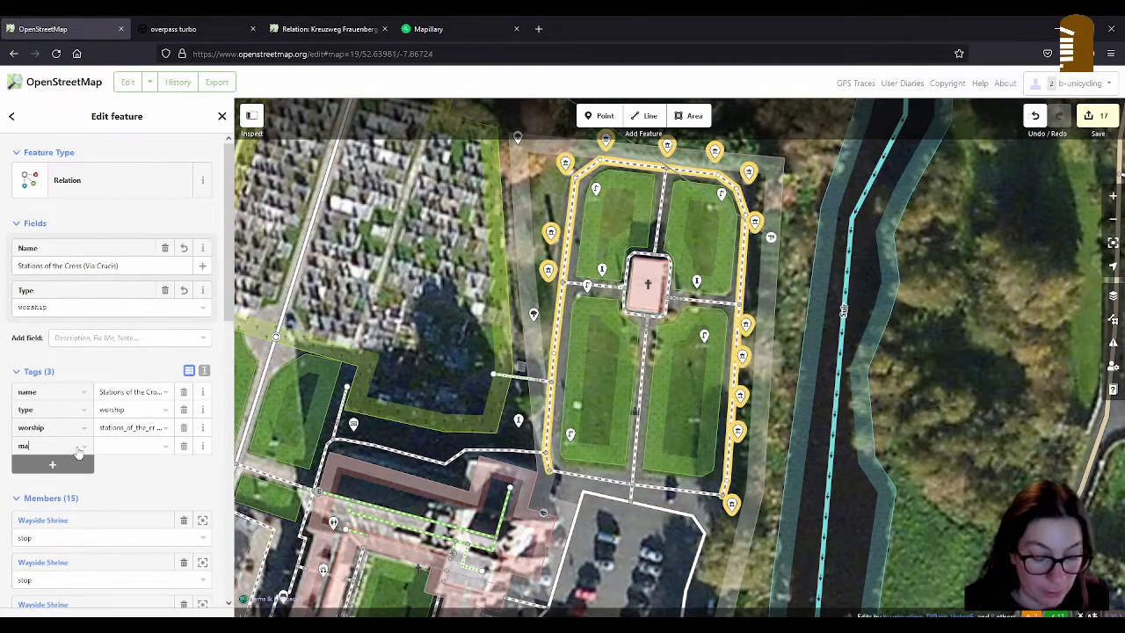
pyautogui.press('Tab')
pyautogui.hotkey('ctrl', 'v')
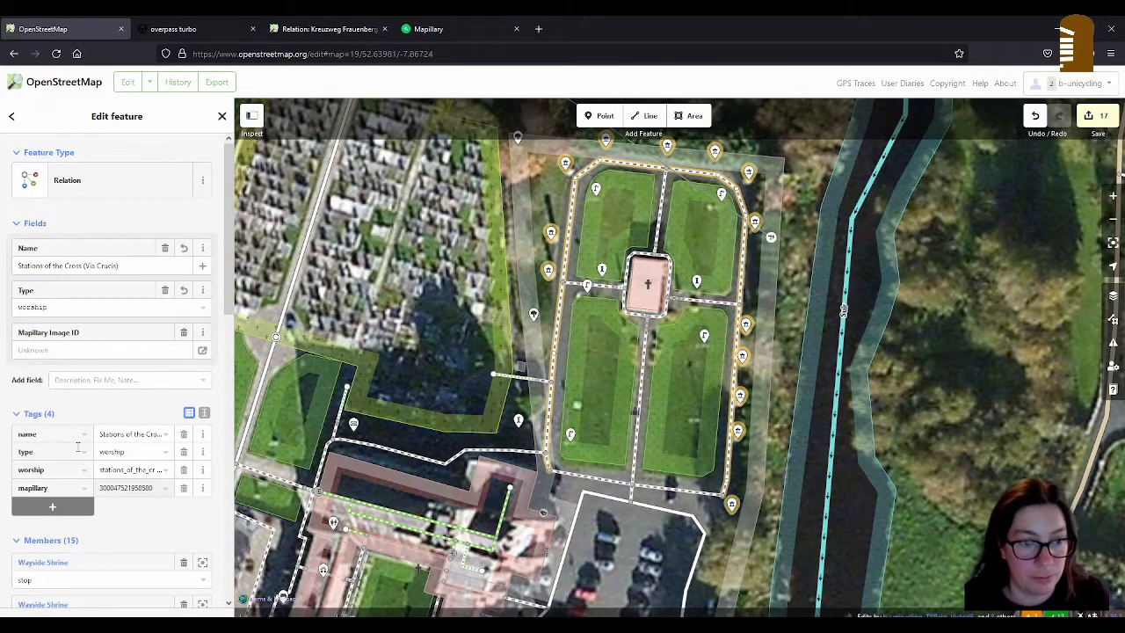
# - Close the Mapillary photo's image details and review the Kreuzweg Frauenberg relation for further tags to adopt
pyautogui.click(447, 32)
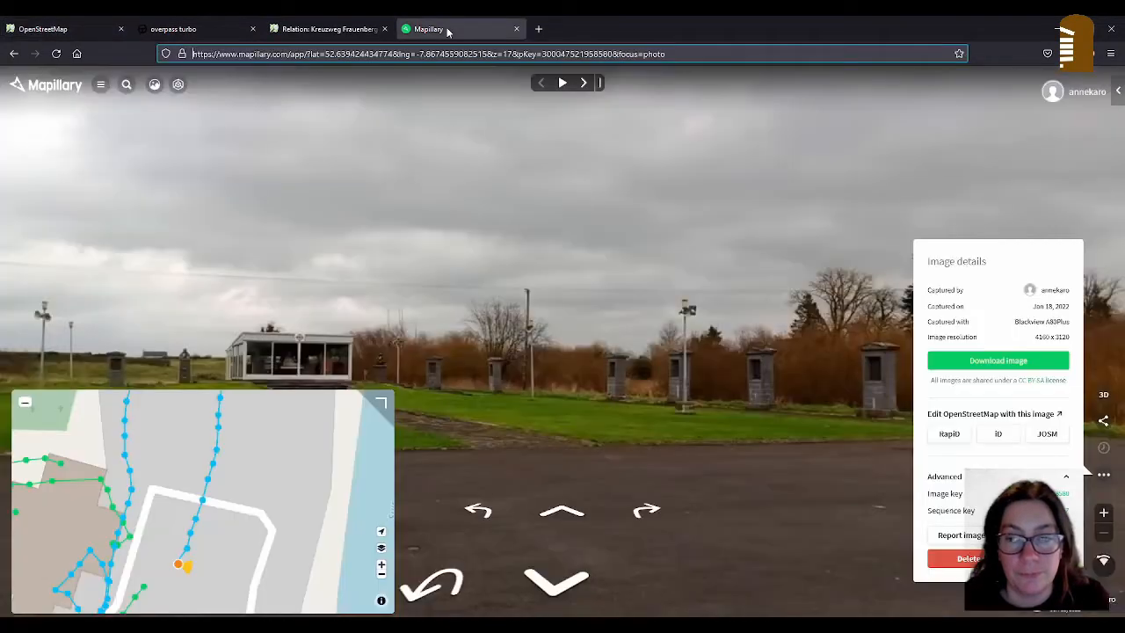
pyautogui.click(1103, 475)
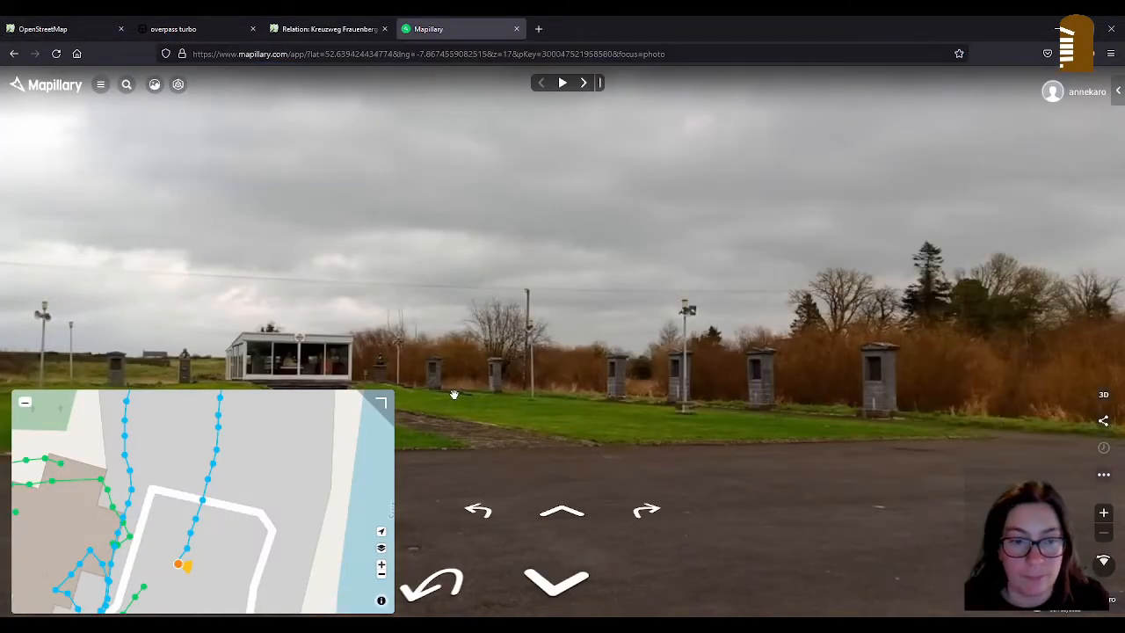
pyautogui.click(301, 32)
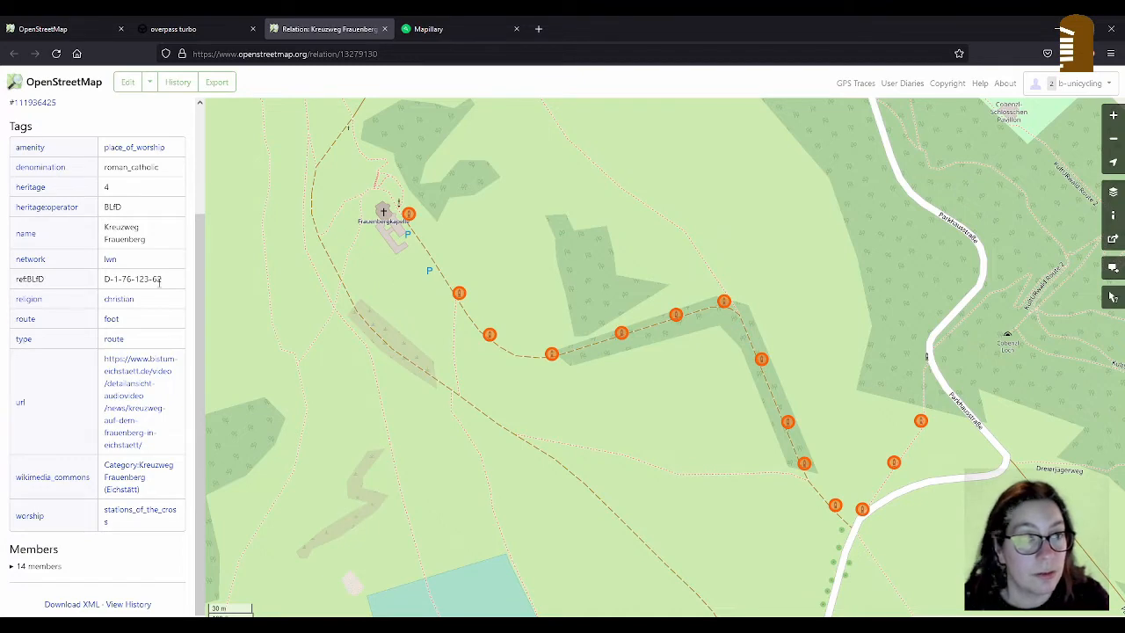
# - Return to the Stations of the Cross relation in the map editor and add the tag religion=christian
pyautogui.click(52, 33)
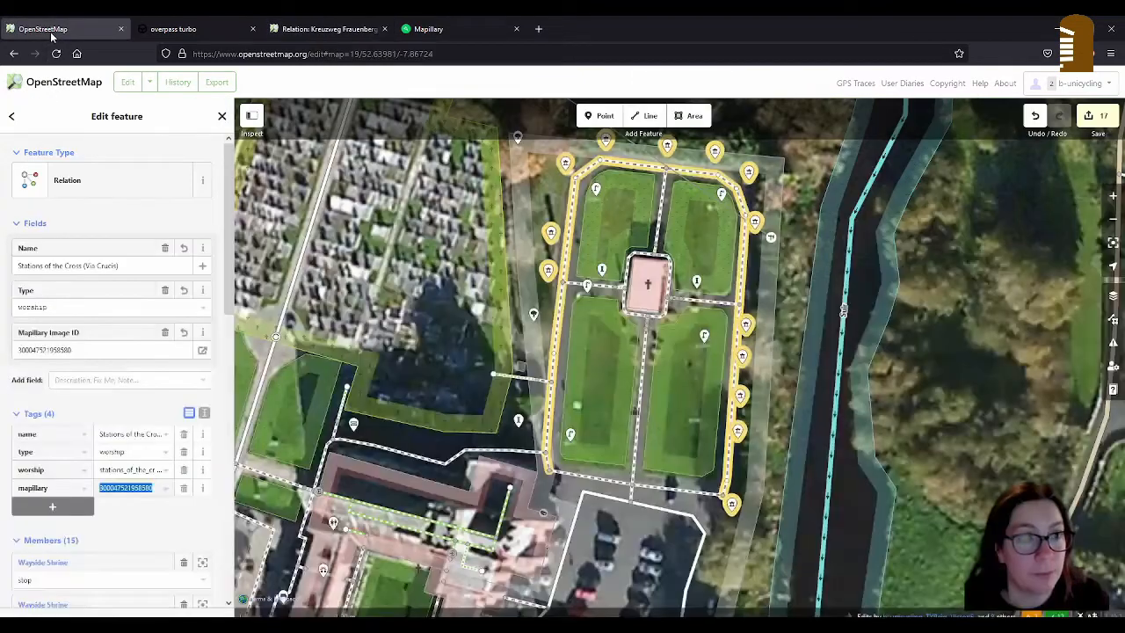
pyautogui.click(52, 506)
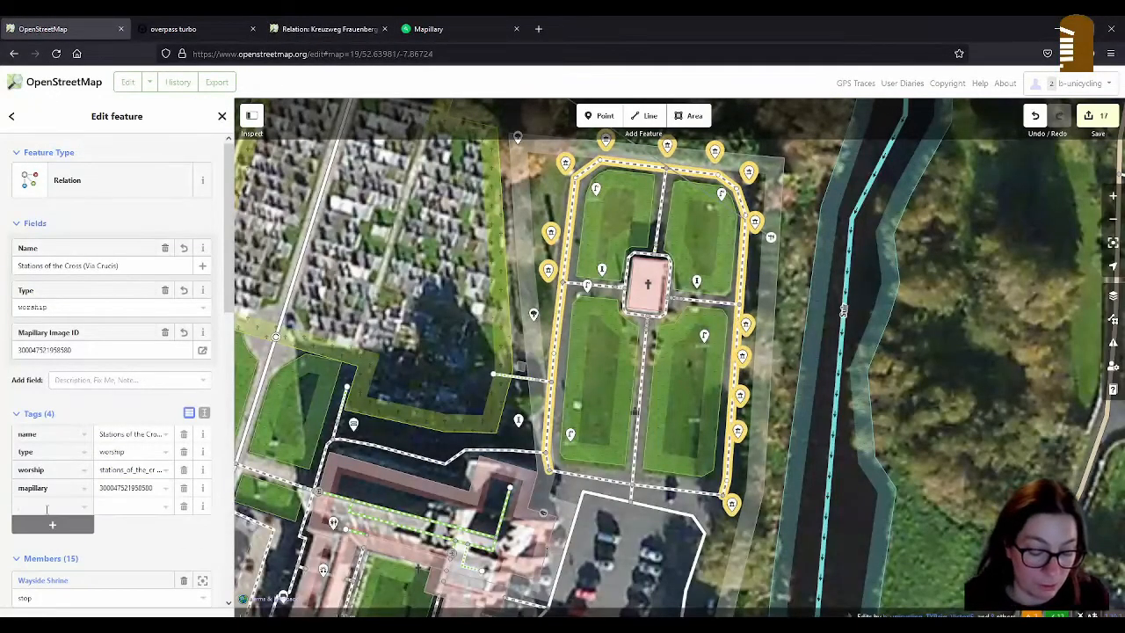
pyautogui.write('religion')
pyautogui.press('Tab')
pyautogui.write('chr')
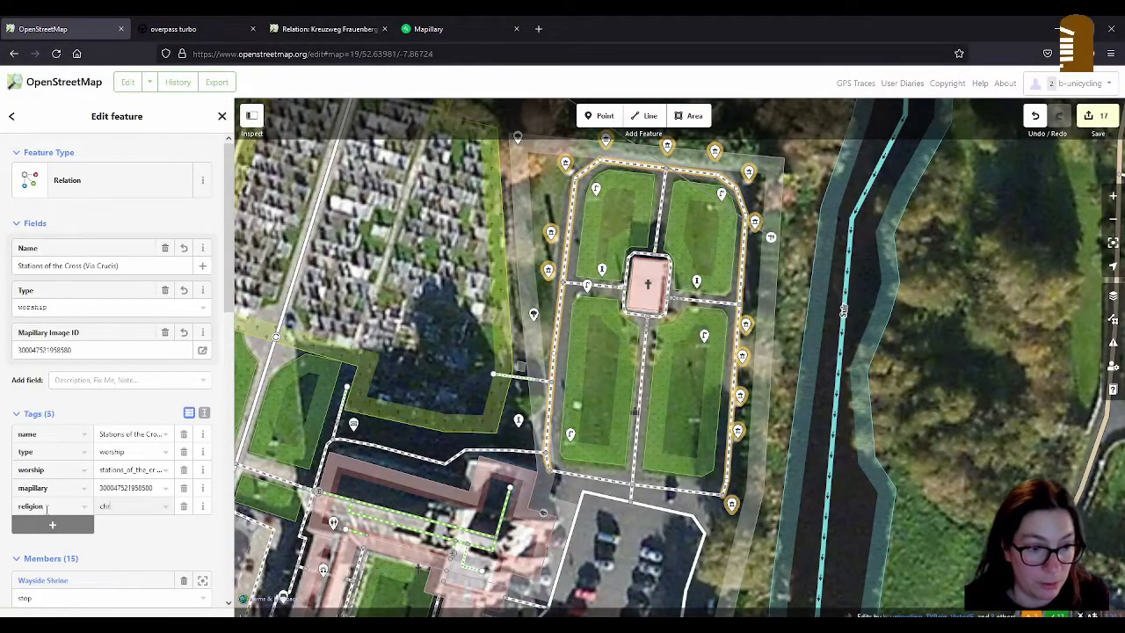
pyautogui.write('istian')
pyautogui.press('Tab')
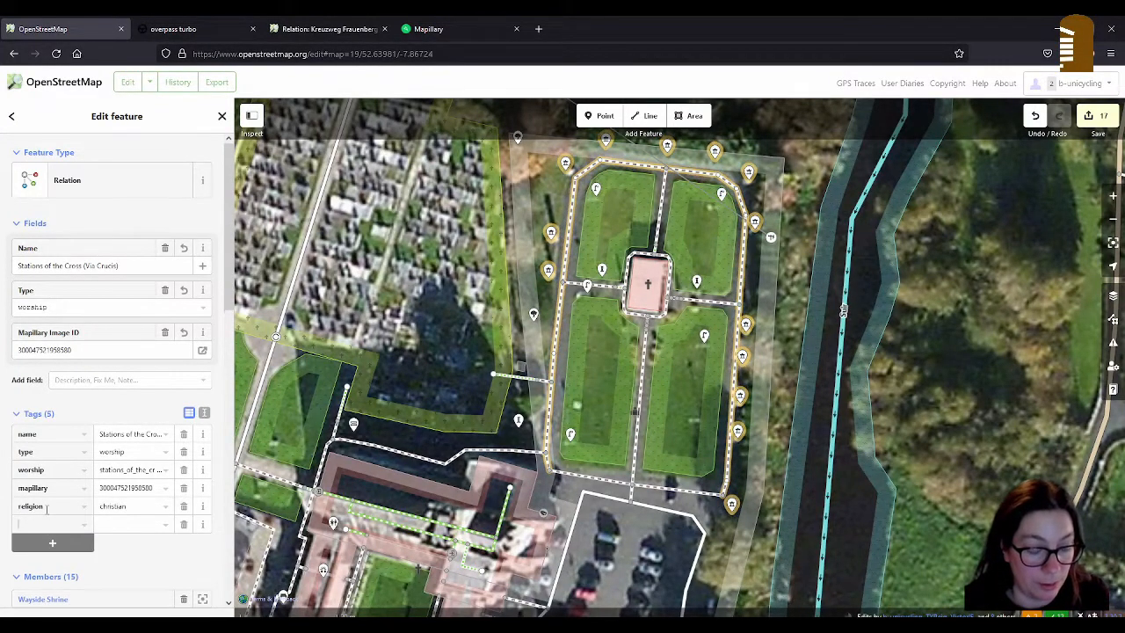
# - Add the tag denomination=roman_catholic to the Stations of the Cross relation
pyautogui.write('cenom')
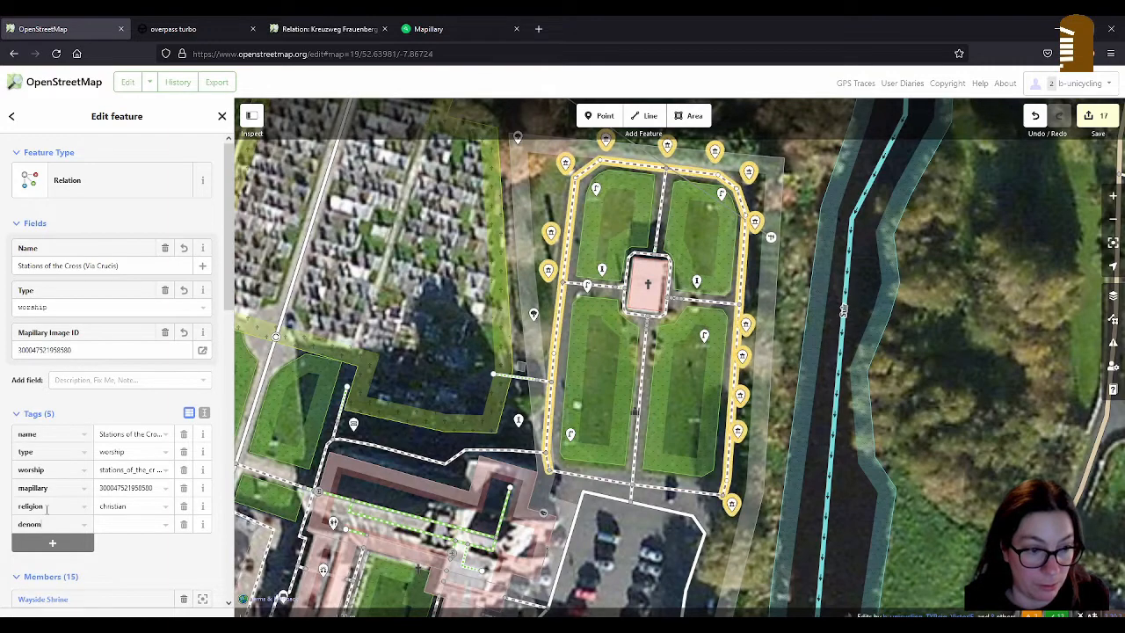
pyautogui.write('ination')
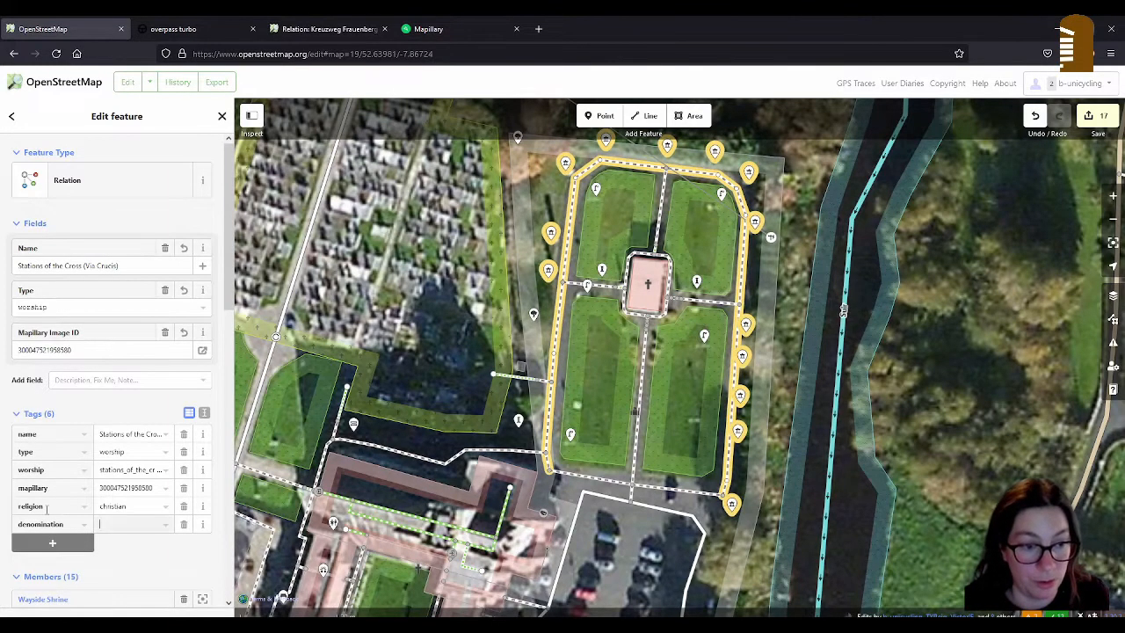
pyautogui.press('Tab')
pyautogui.write('roman')
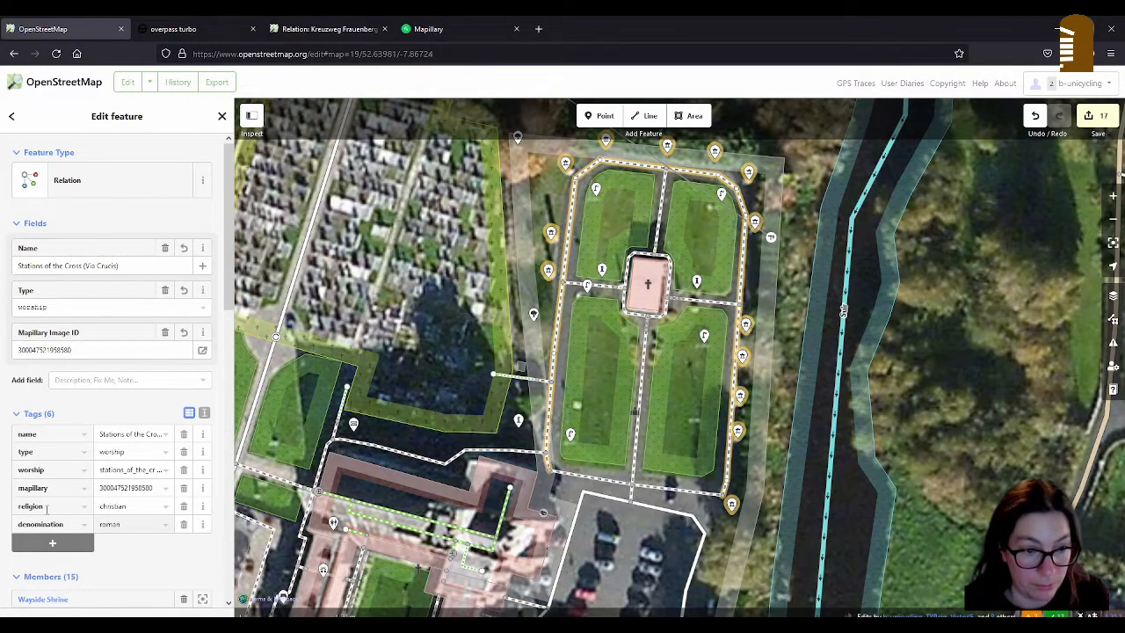
pyautogui.write('_')
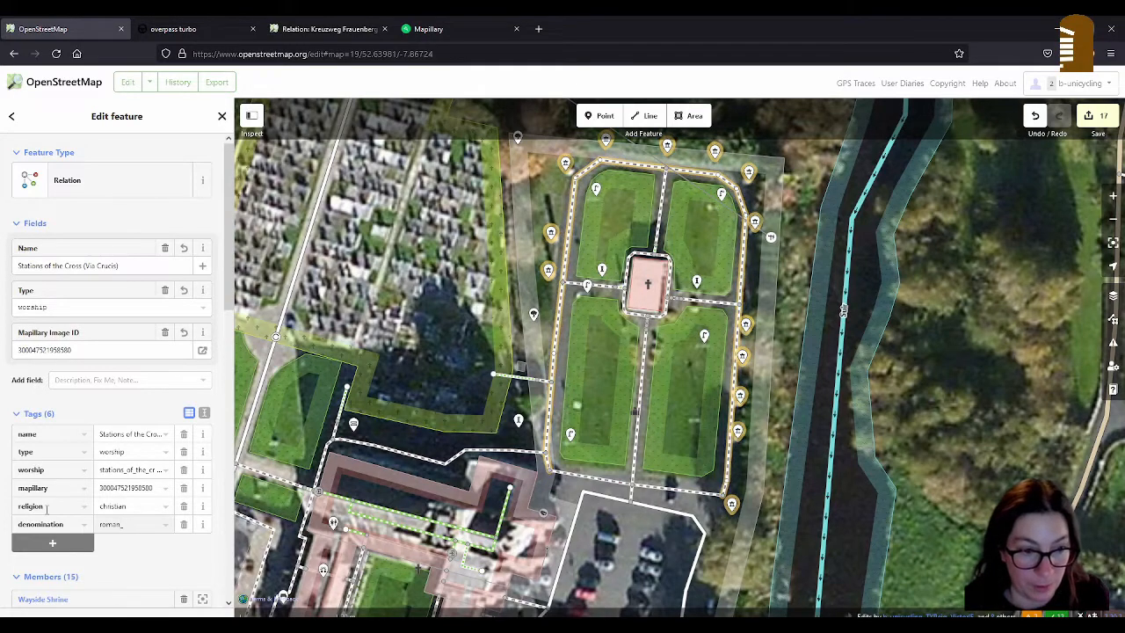
pyautogui.write('catholic')
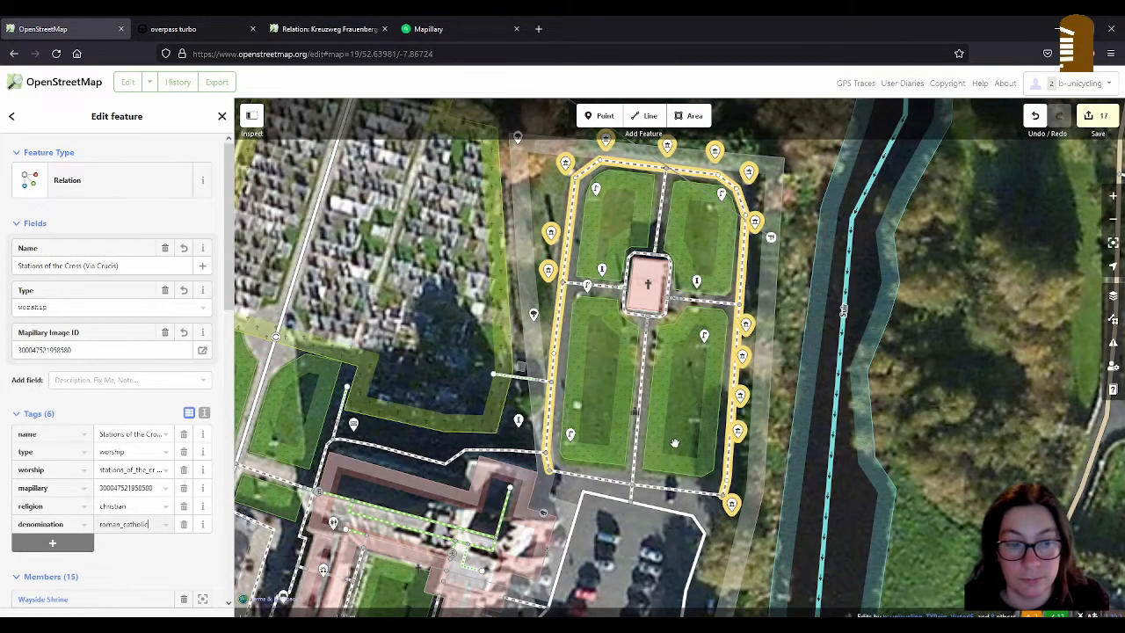
# - Start saving the edits and set the changeset comment to "added stations of the cross #derrynaflantrail"
pyautogui.click(1097, 120)
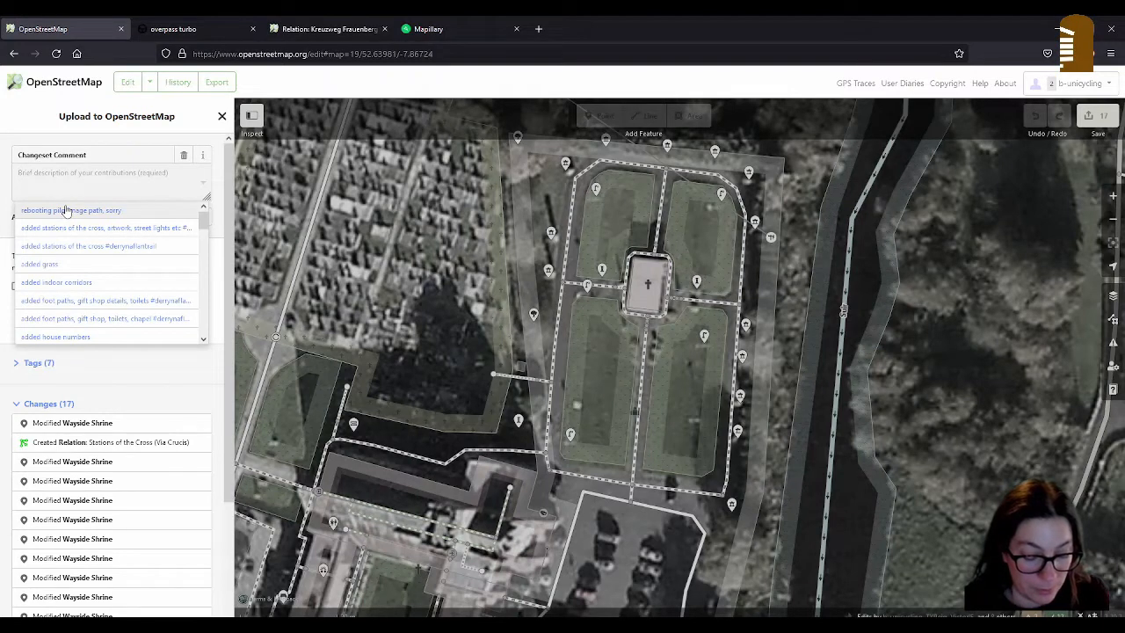
pyautogui.write('added stations of the cross, artwork, street lights etc #derrynaflantrail')
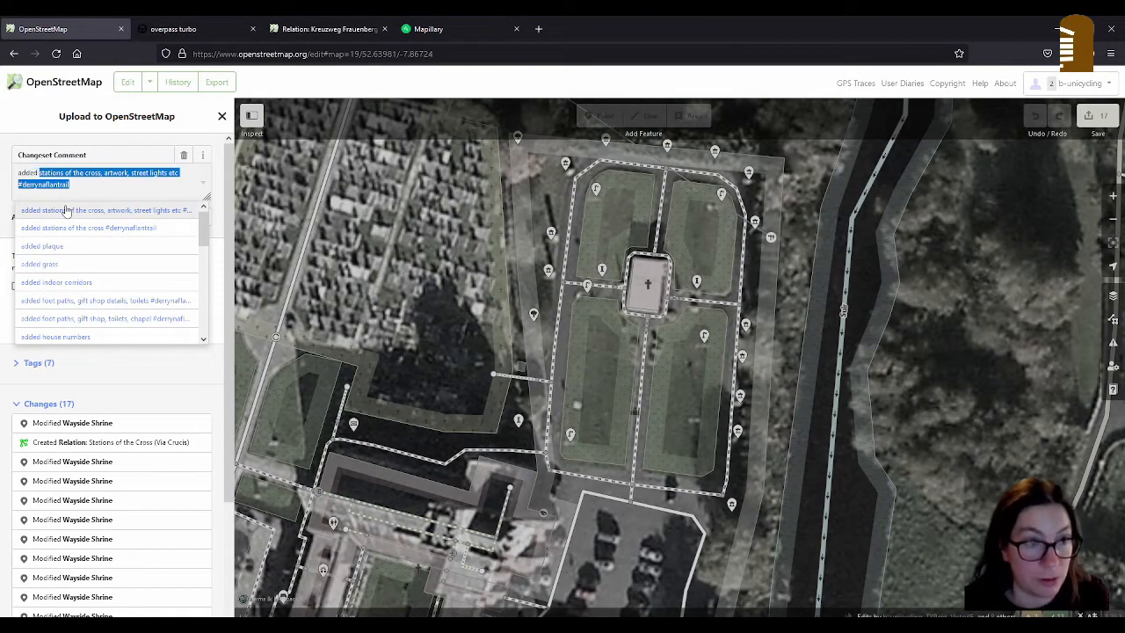
pyautogui.click(106, 173)
pyautogui.moveTo(103, 173); pyautogui.dragTo(182, 174)
pyautogui.press('BackSpace')
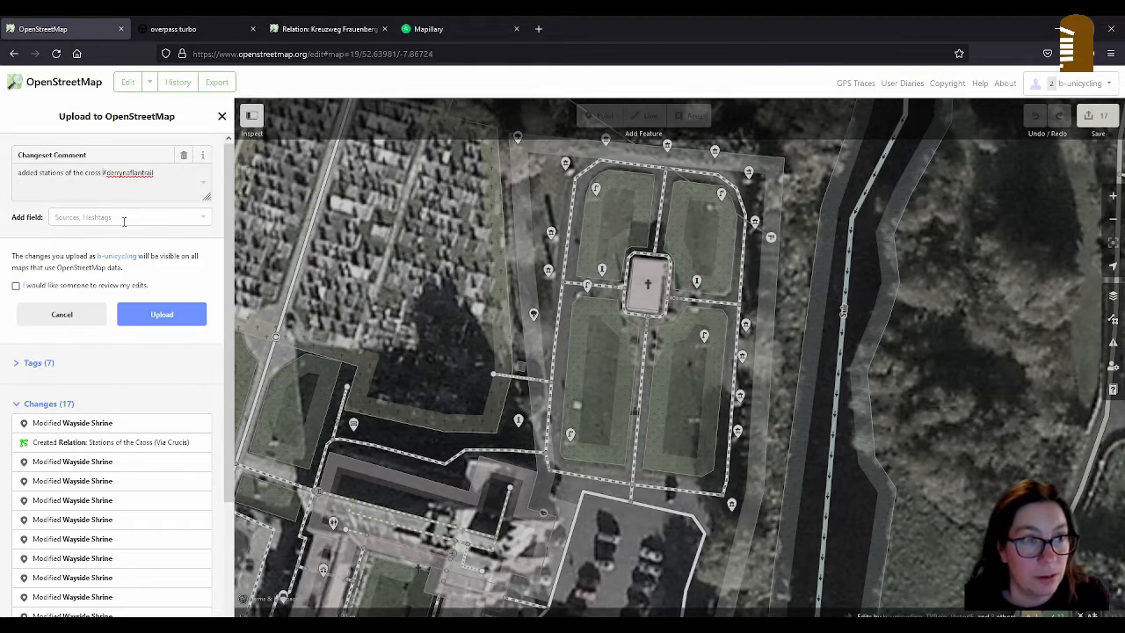
# - Add mapillary as a source of the changeset and upload the changes to OpenStreetMap
pyautogui.click(124, 222)
pyautogui.click(92, 287)
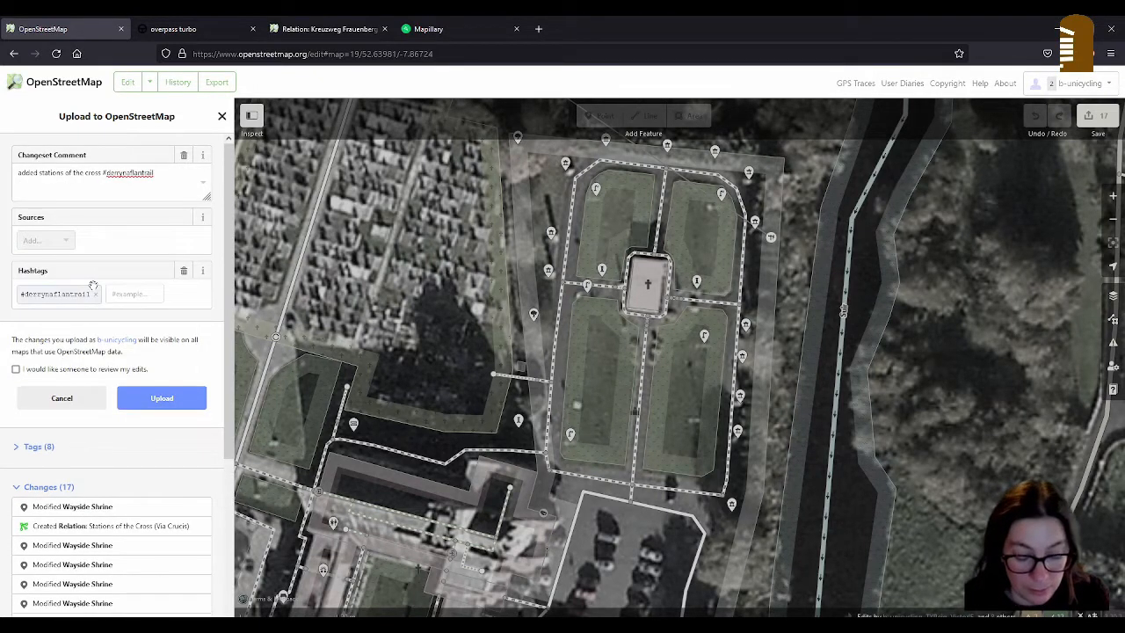
pyautogui.write('mapillary')
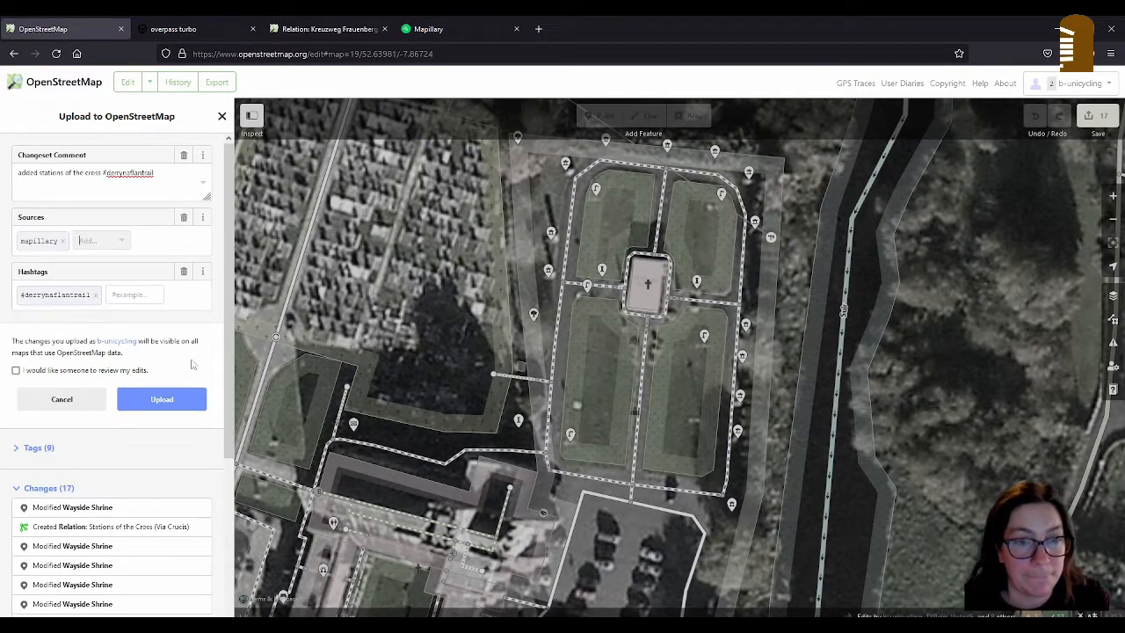
pyautogui.click(171, 398)
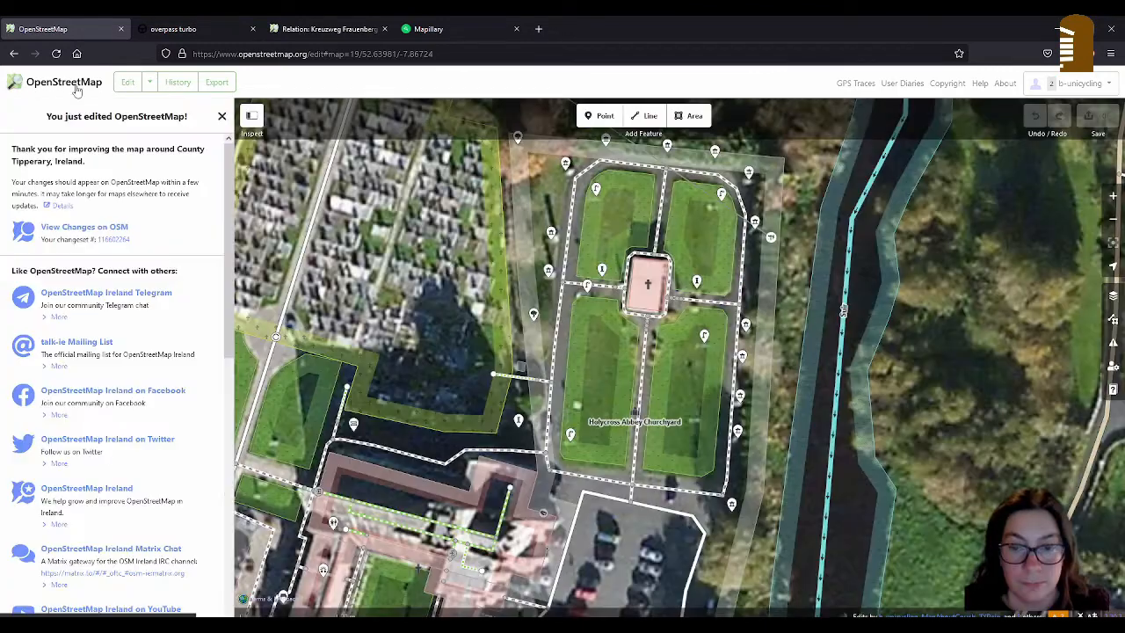
# - Leave the editor for the main map and reload it to check how the shrines at Holycross Abbey are rendered
pyautogui.click(77, 91)
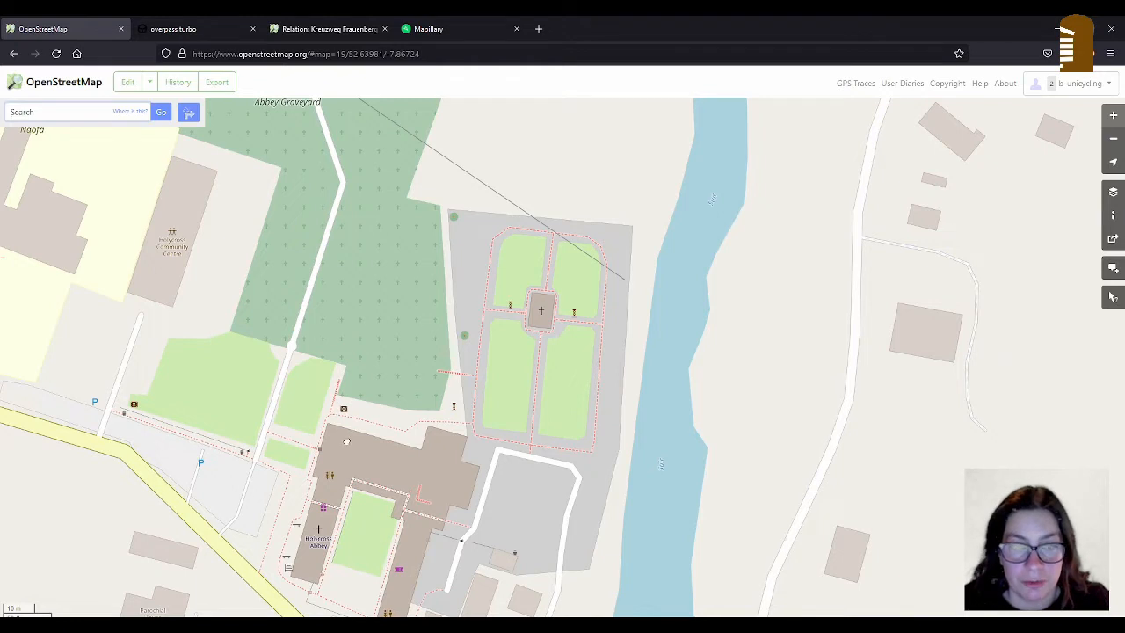
pyautogui.moveTo(346, 439); pyautogui.dragTo(384, 397)
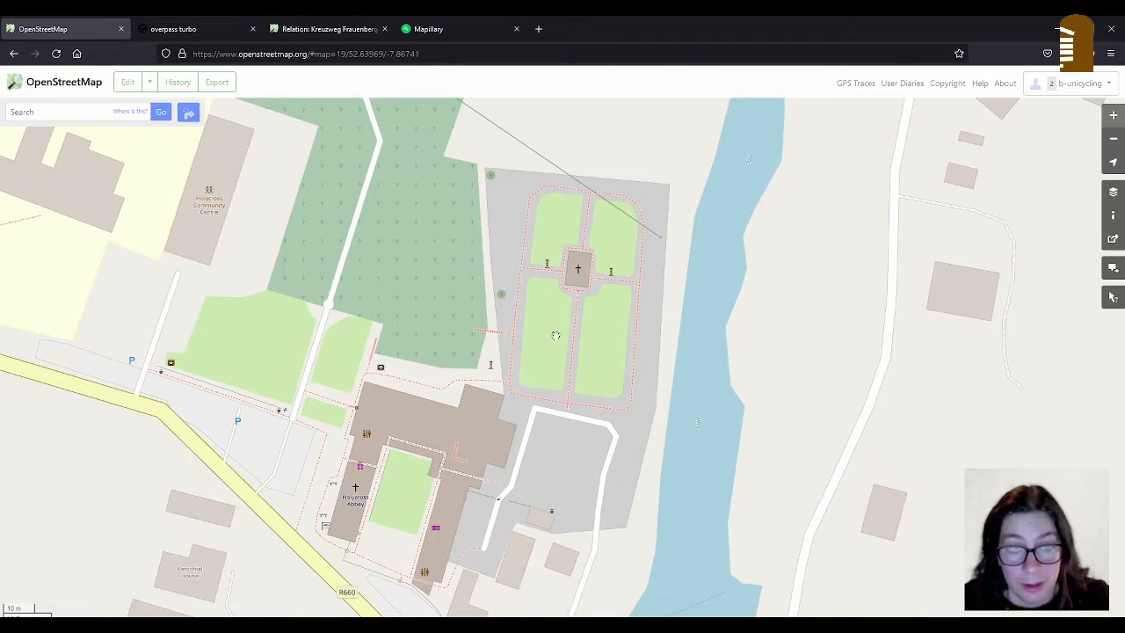
pyautogui.press('F5')
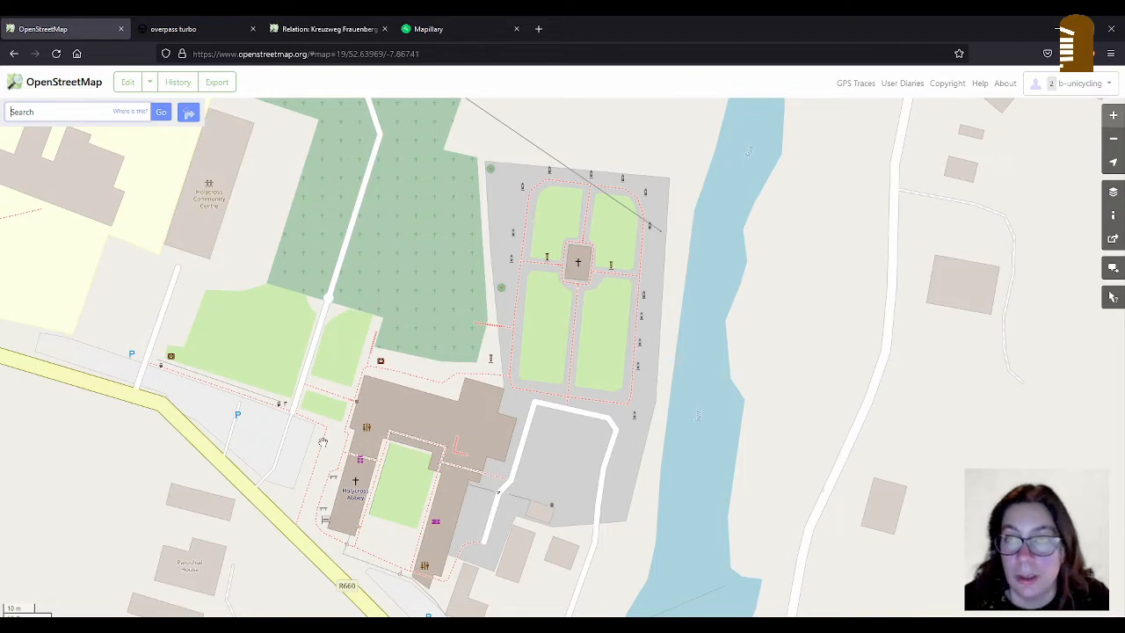
# - Overlay the map data to open the Stations of the Cross relation through one of its eastern shrines, and hide the overlay
pyautogui.click(1113, 193)
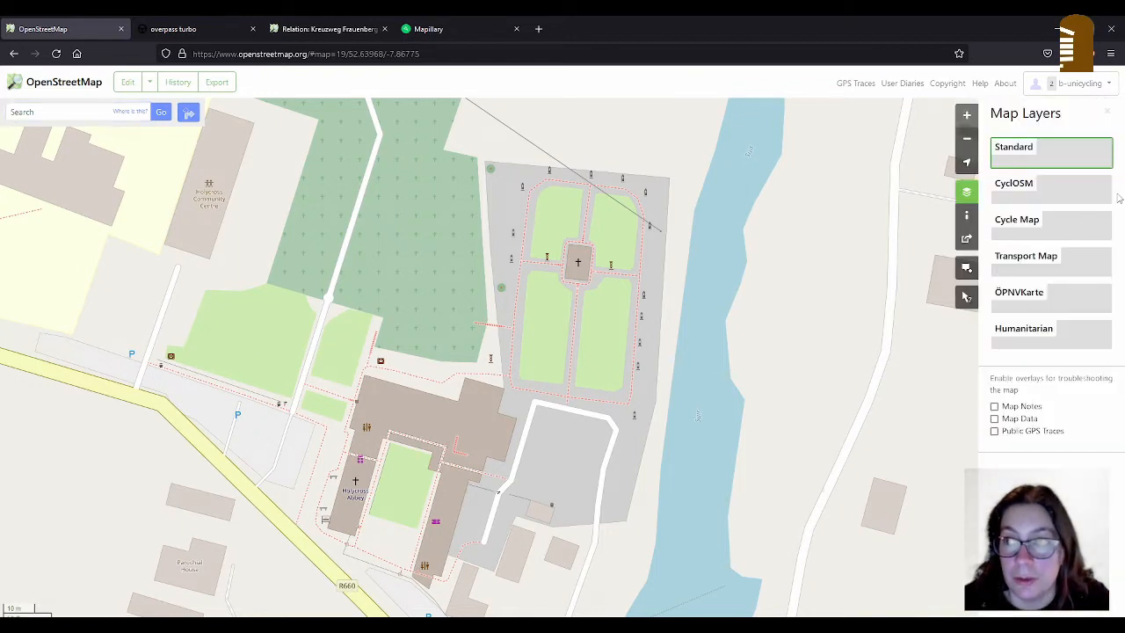
pyautogui.click(994, 418)
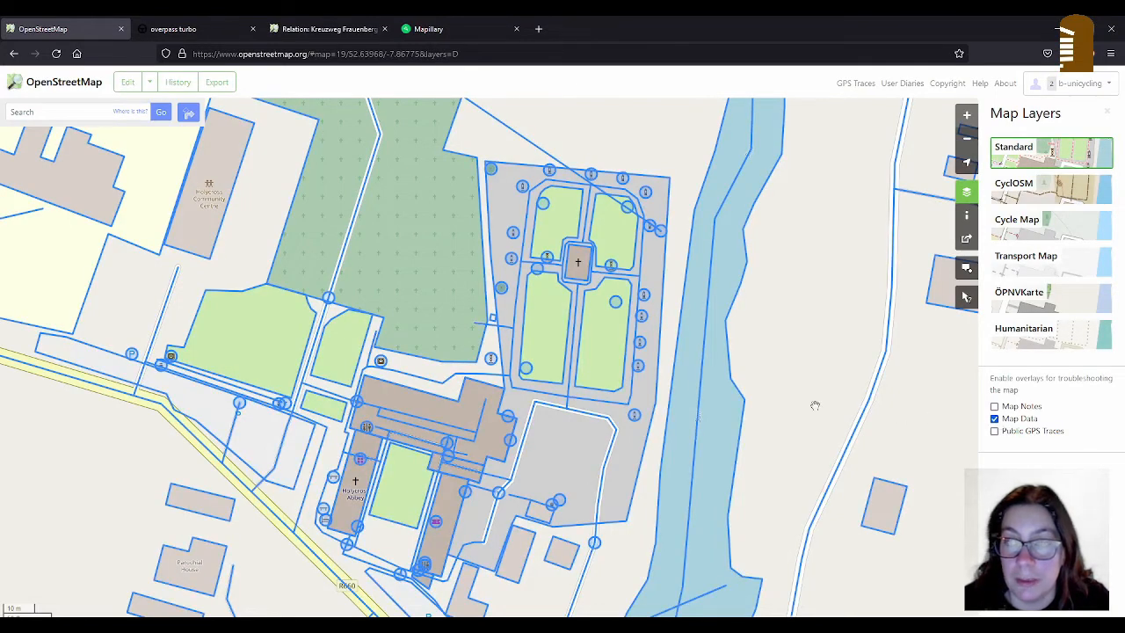
pyautogui.click(638, 367)
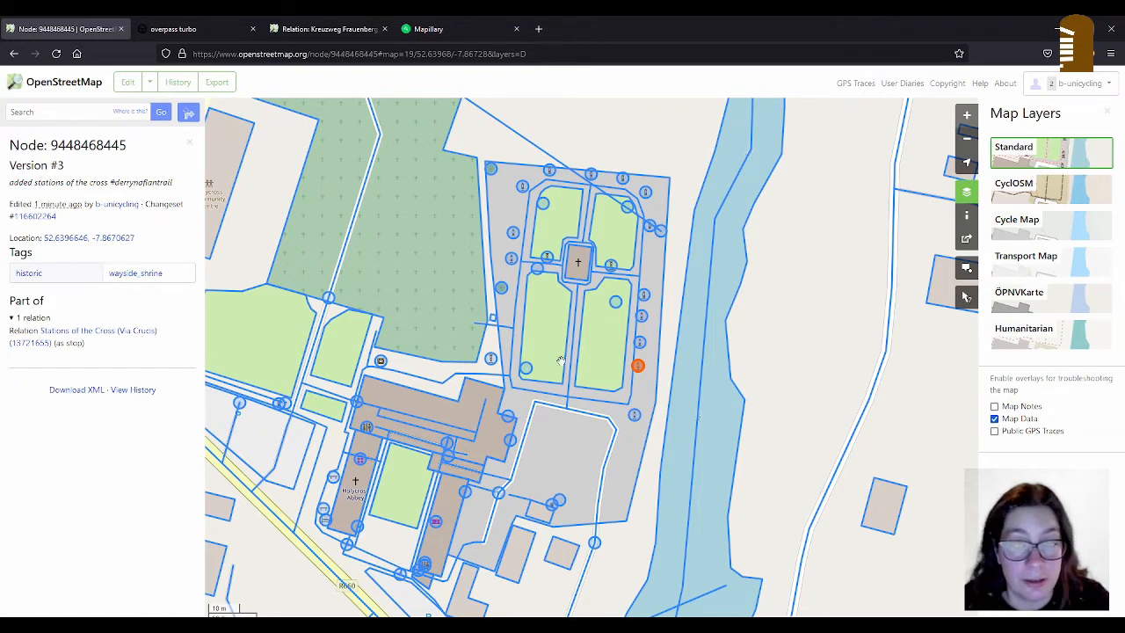
pyautogui.click(136, 337)
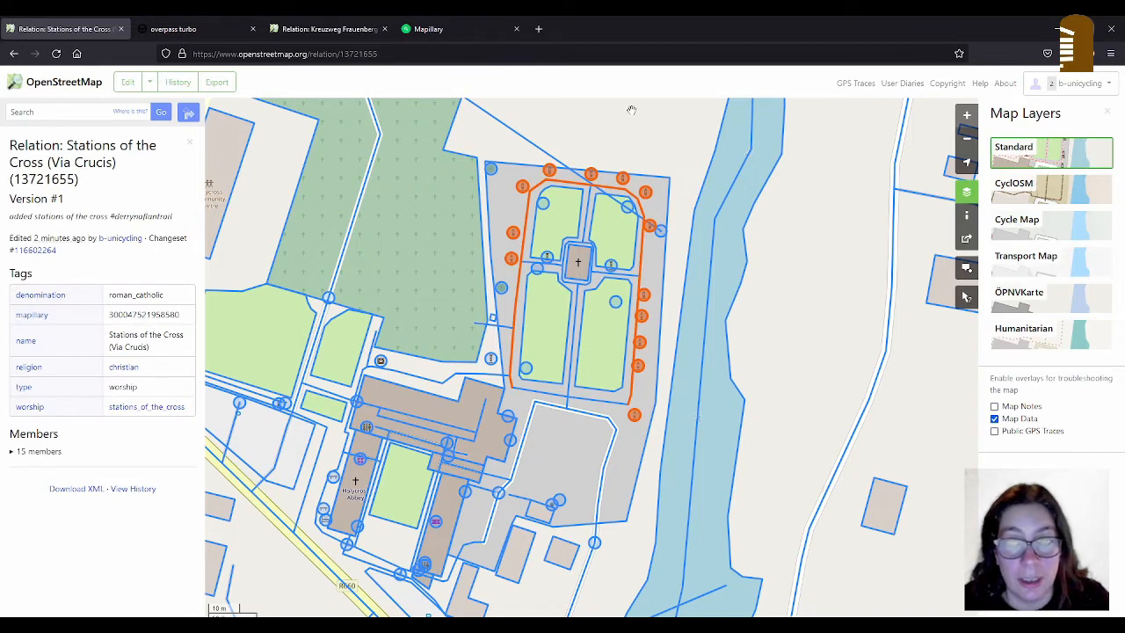
pyautogui.click(994, 418)
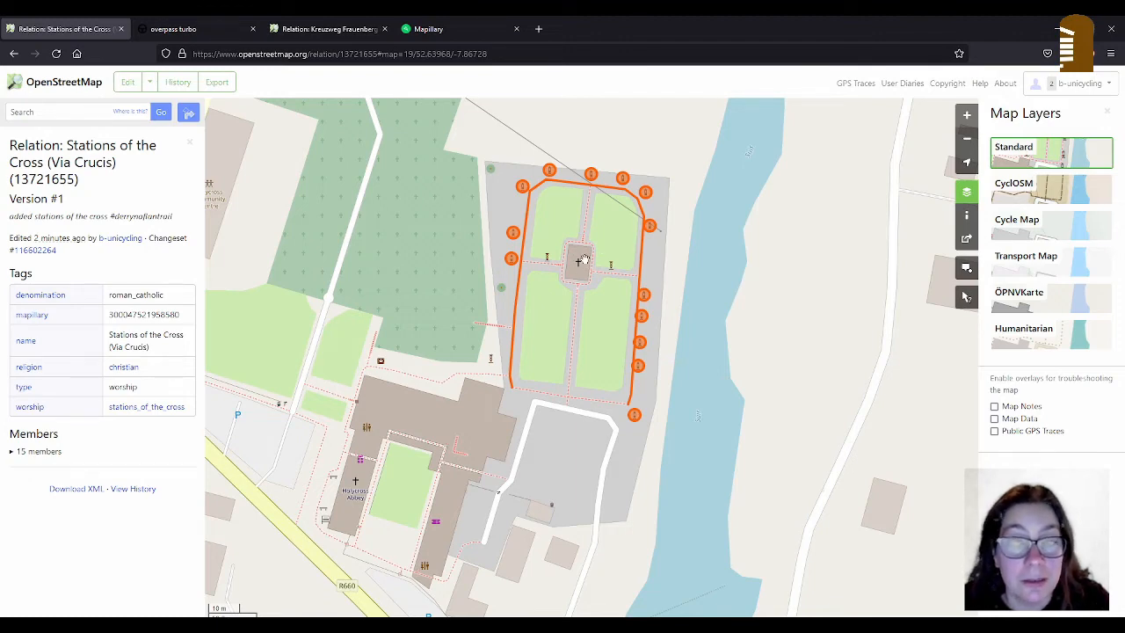
# - Switch to the Kreuzweg Frauenberg relation and examine the course of its stations and the surrounding area on the map
pyautogui.click(322, 30)
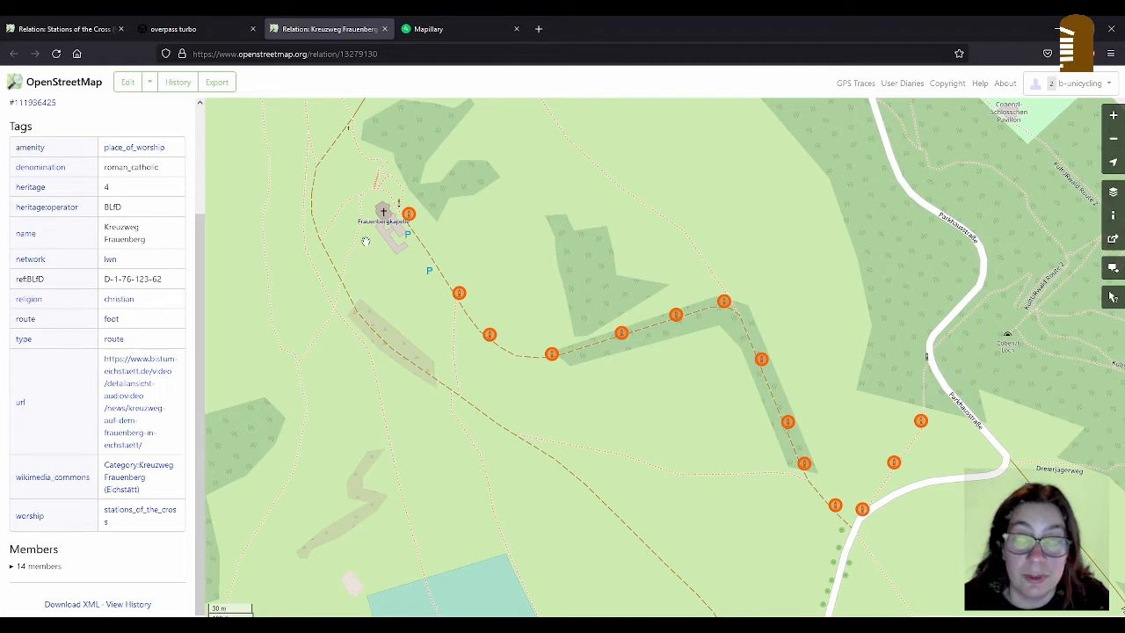
pyautogui.moveTo(364, 237); pyautogui.dragTo(402, 253)
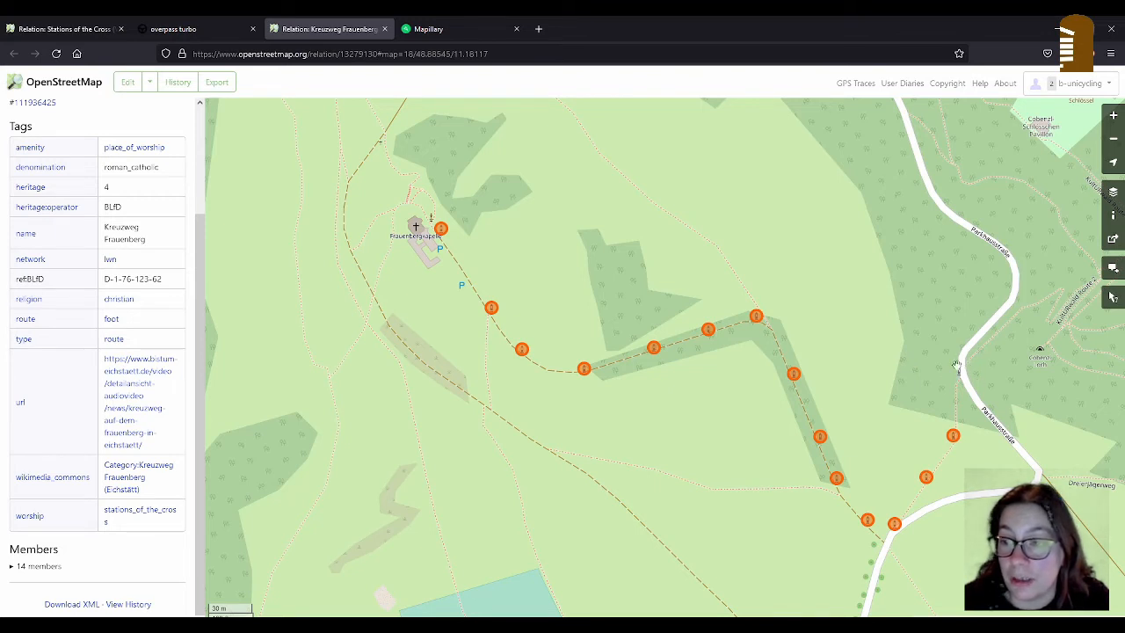
pyautogui.moveTo(962, 368); pyautogui.dragTo(539, 301)
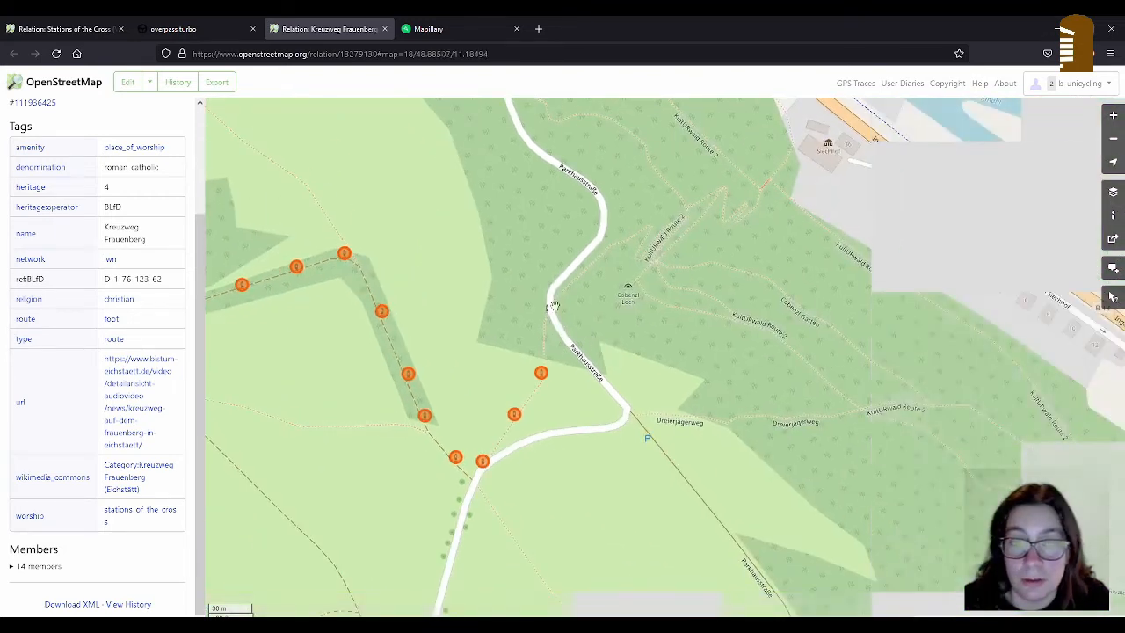
pyautogui.scroll(-1, 796, 390)
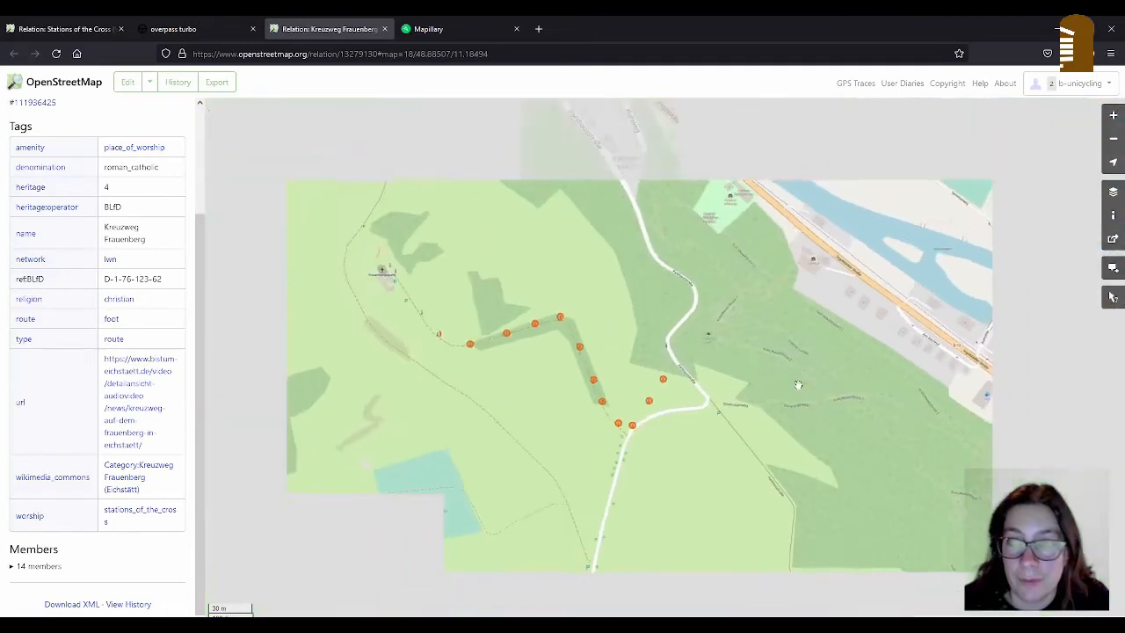
pyautogui.moveTo(570, 192); pyautogui.dragTo(657, 264)
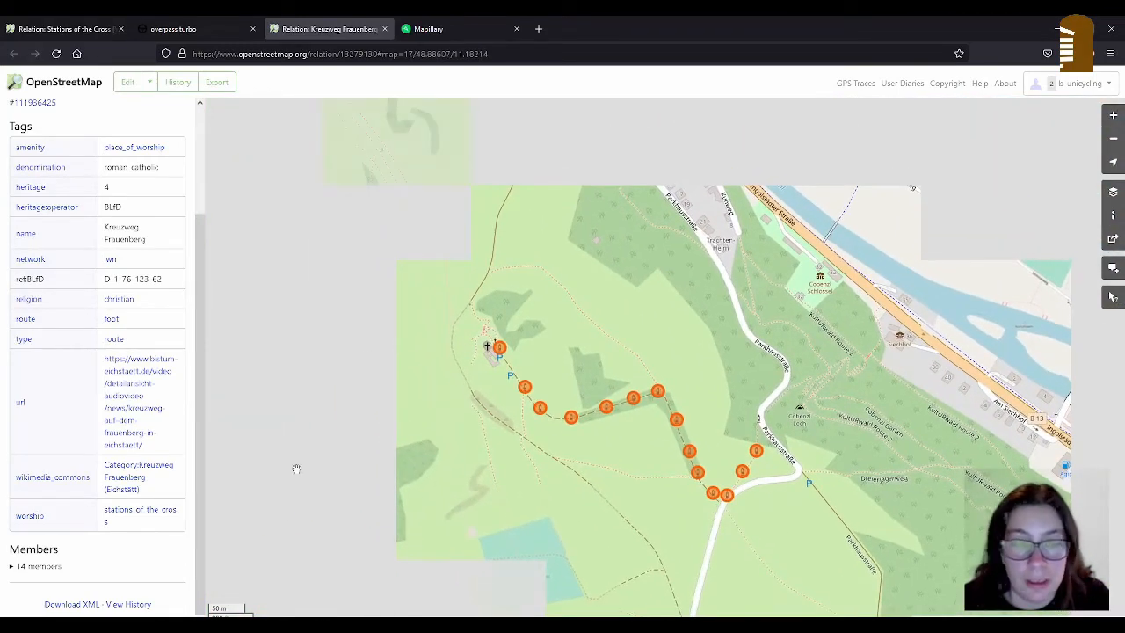
pyautogui.scroll(-1, 641, 345)
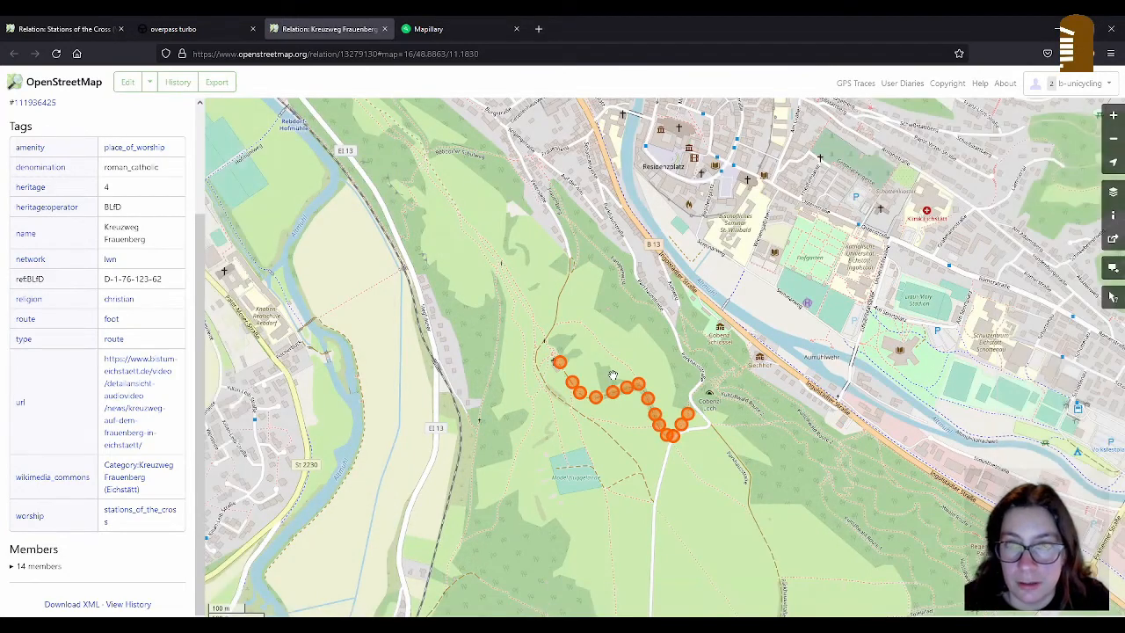
pyautogui.scroll(-1, 613, 369)
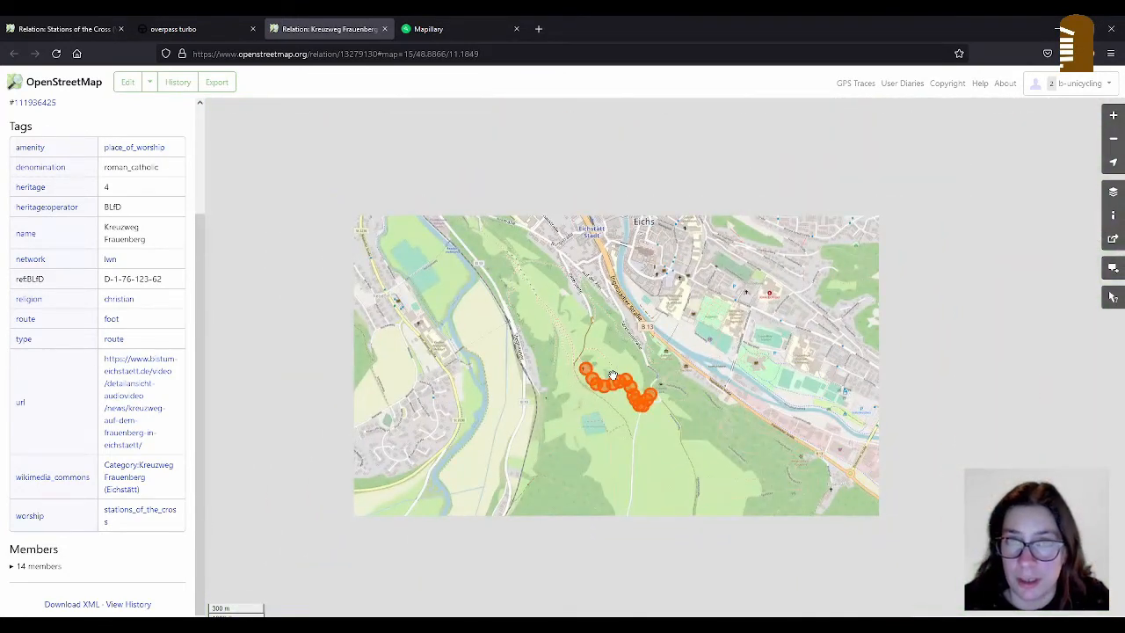